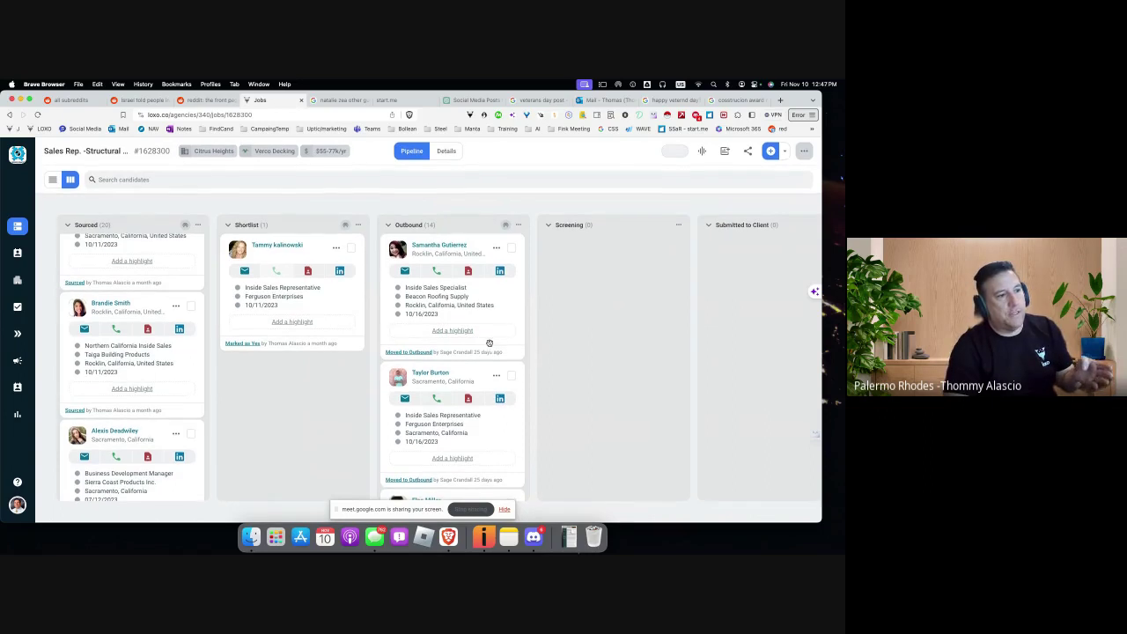
- Review the candidate cards in the Outbound stage of the Structural Steel sales rep job's pipeline
{"action": "scroll", "coordinate": [447, 321], "scroll_direction": "down", "scroll_amount": 1}
{"action": "scroll", "coordinate": [446, 322], "scroll_direction": "down", "scroll_amount": 5}
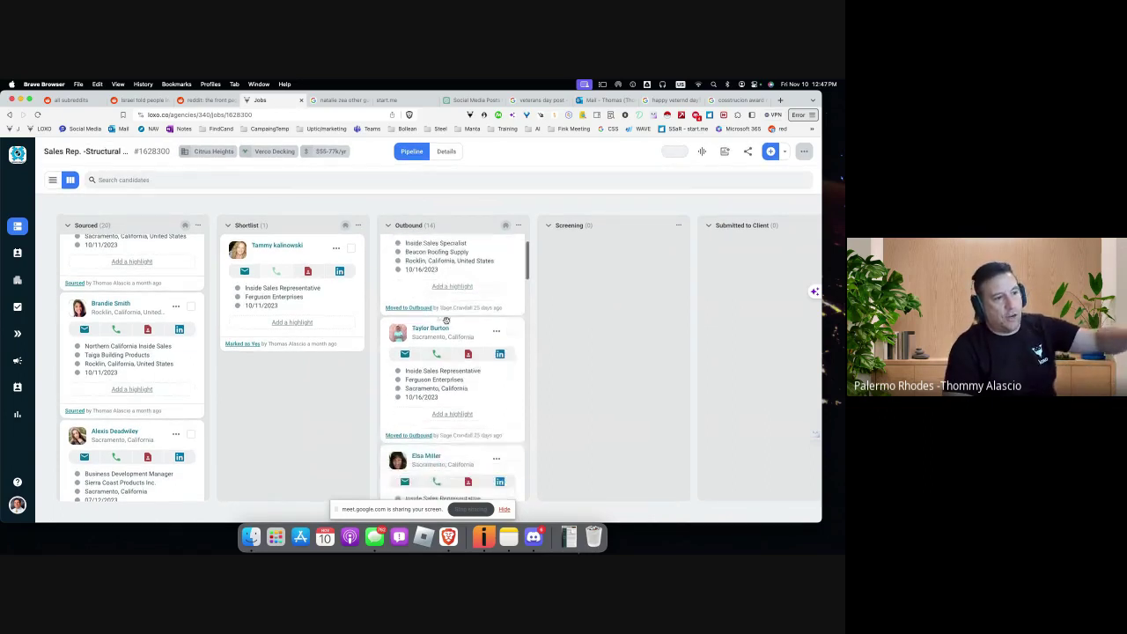
{"action": "scroll", "coordinate": [446, 322], "scroll_direction": "down", "scroll_amount": 4}
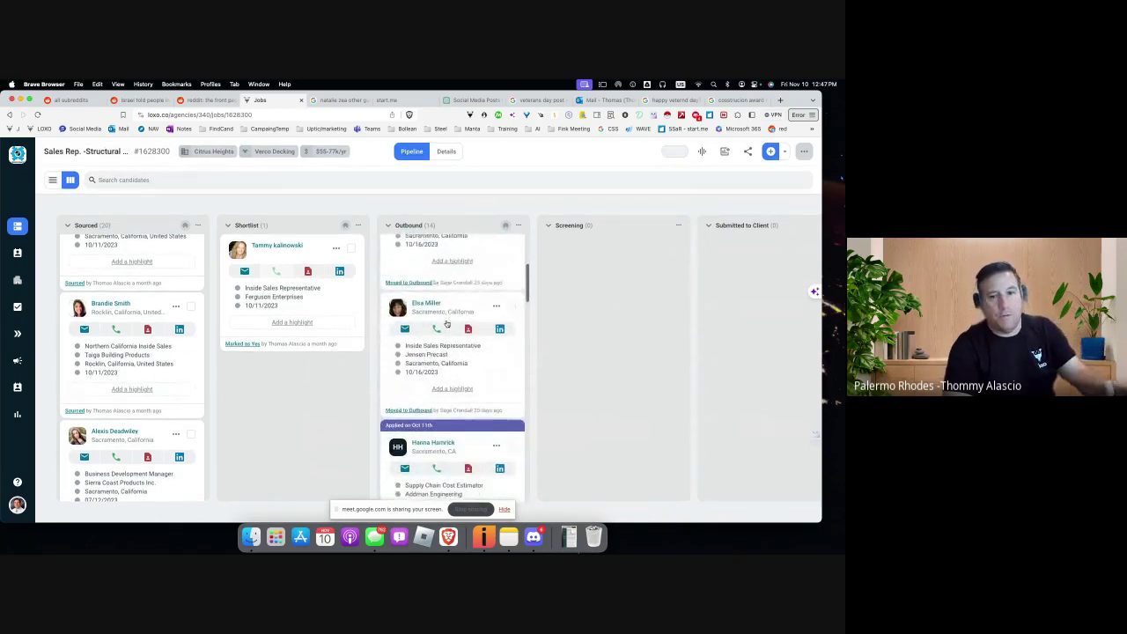
{"action": "scroll", "coordinate": [446, 322], "scroll_direction": "down", "scroll_amount": 2}
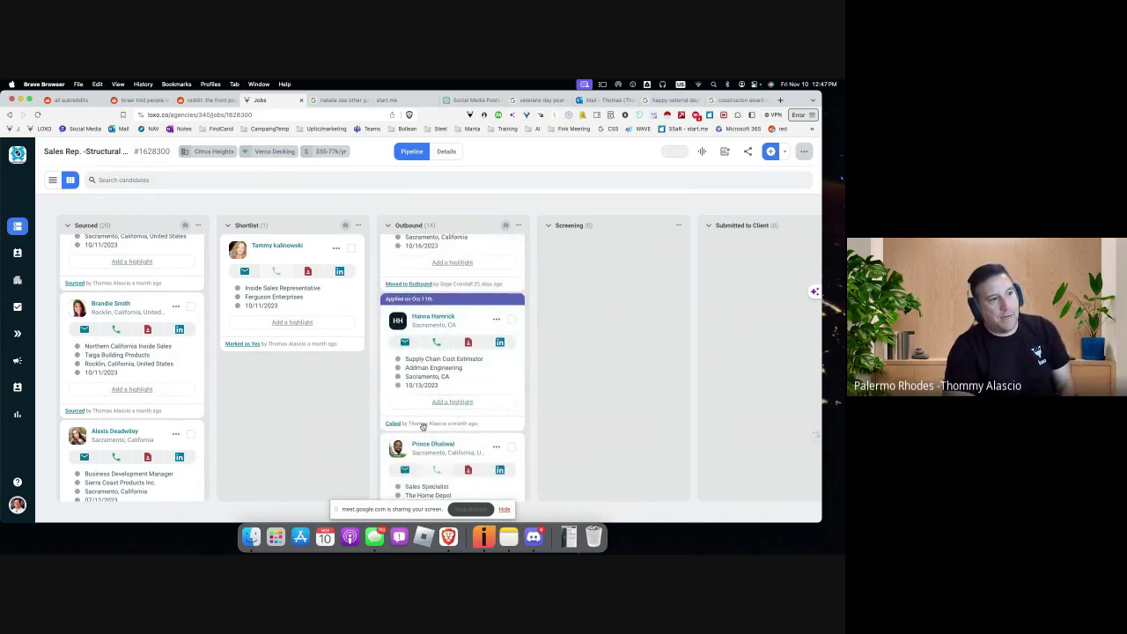
{"action": "scroll", "coordinate": [467, 417], "scroll_direction": "down", "scroll_amount": 2}
{"action": "scroll", "coordinate": [467, 417], "scroll_direction": "down", "scroll_amount": 5}
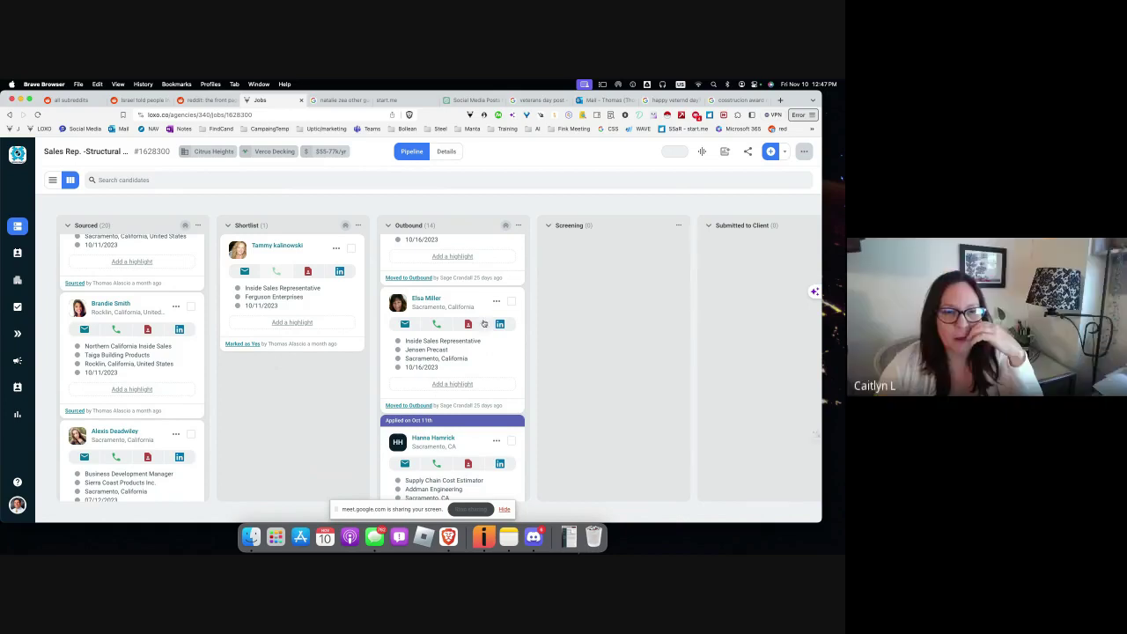
{"action": "scroll", "coordinate": [519, 275], "scroll_direction": "up", "scroll_amount": 5}
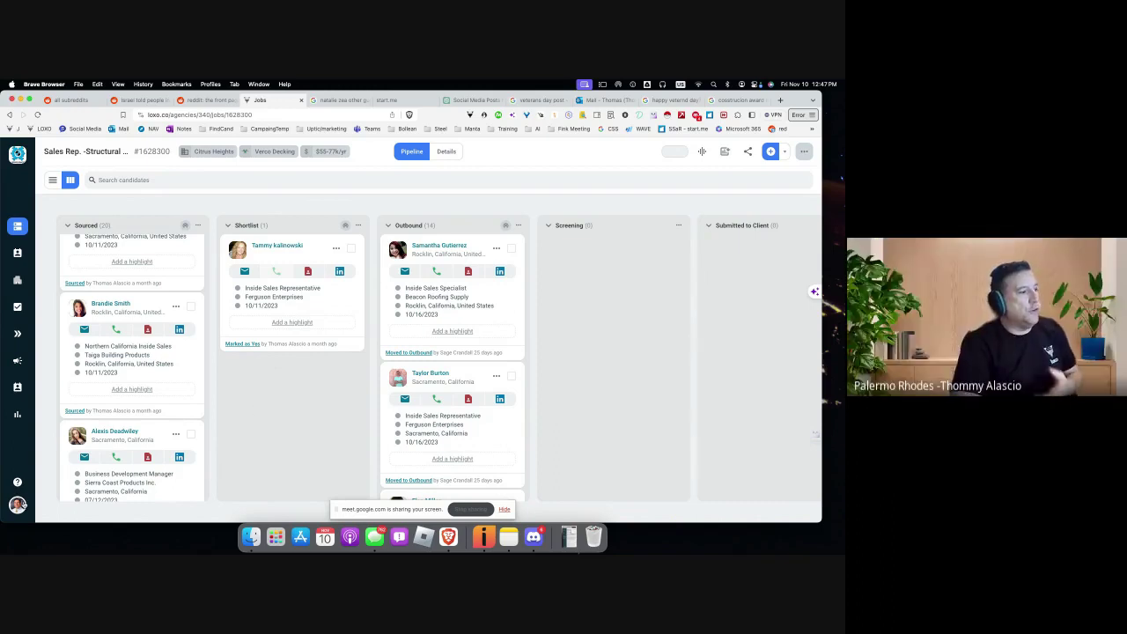
- Open the workspace's Workflow setup settings with the list of job stages
{"action": "left_click", "coordinate": [18, 504]}
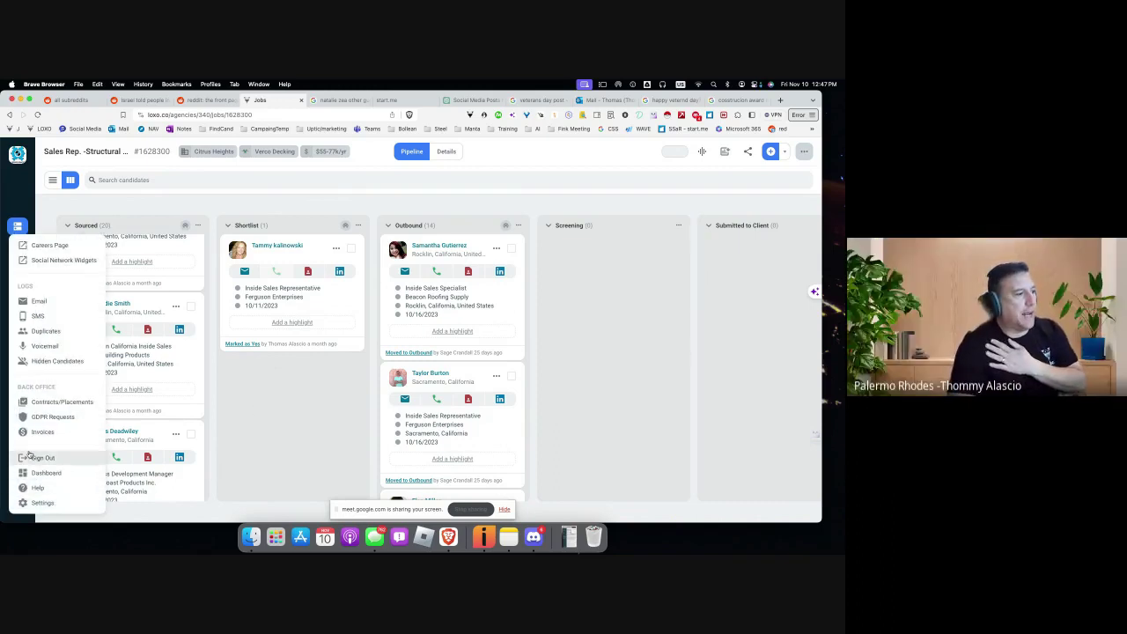
{"action": "left_click", "coordinate": [40, 504]}
{"action": "scroll", "coordinate": [320, 341], "scroll_direction": "down", "scroll_amount": 5}
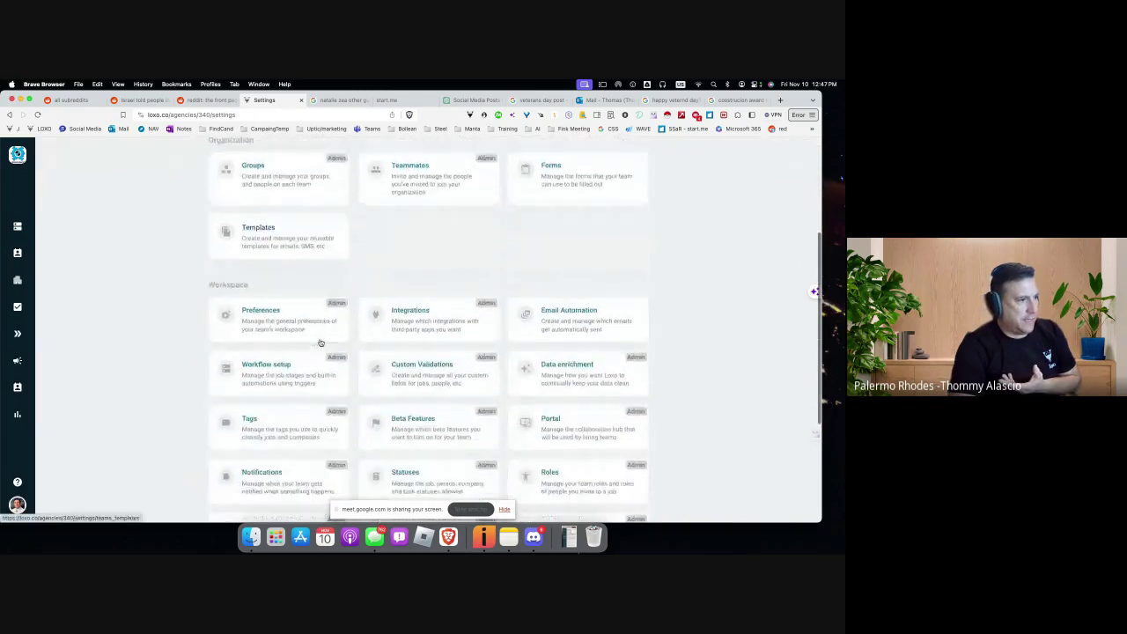
{"action": "scroll", "coordinate": [320, 342], "scroll_direction": "down", "scroll_amount": 2}
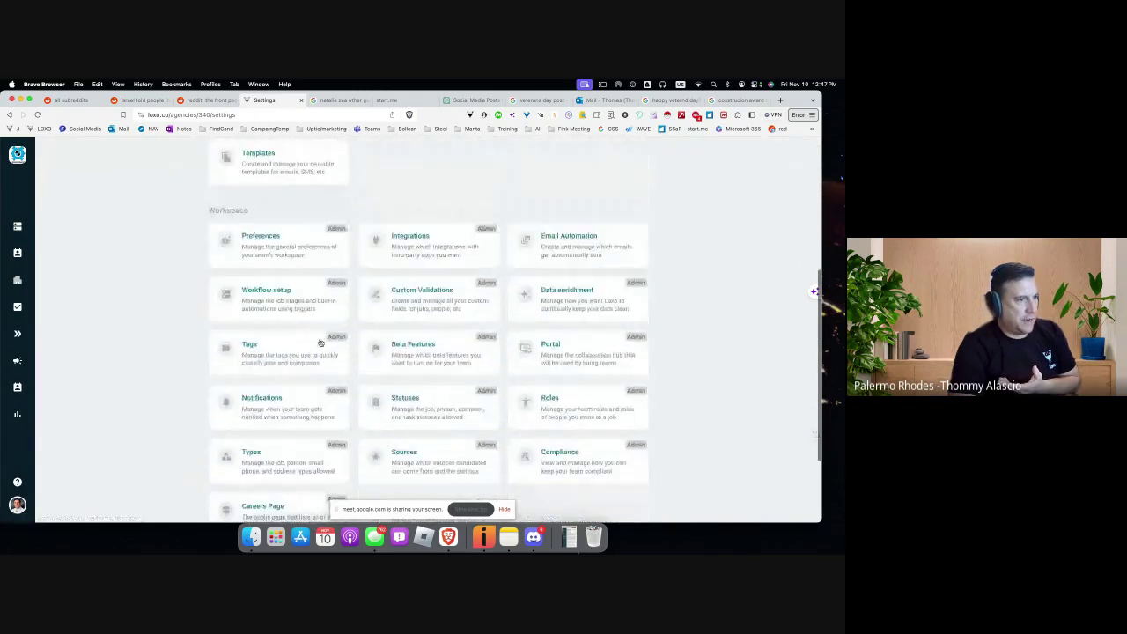
{"action": "left_click", "coordinate": [267, 290]}
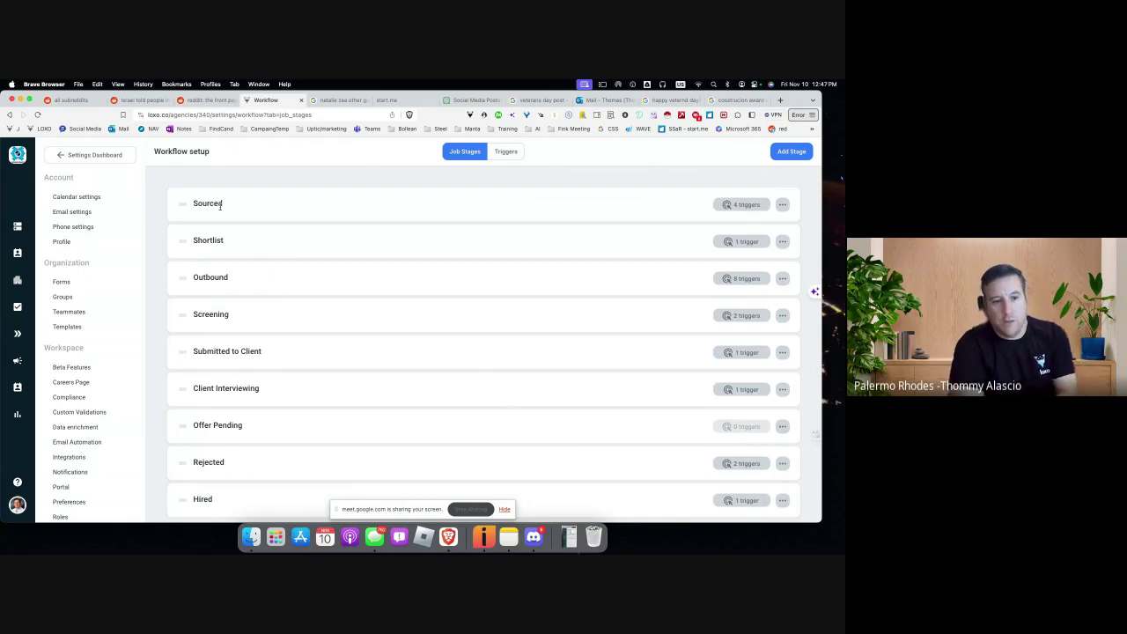
- Examine the active triggers of the Sourced, Shortlist and Outbound job stages one after another
{"action": "left_click", "coordinate": [736, 205]}
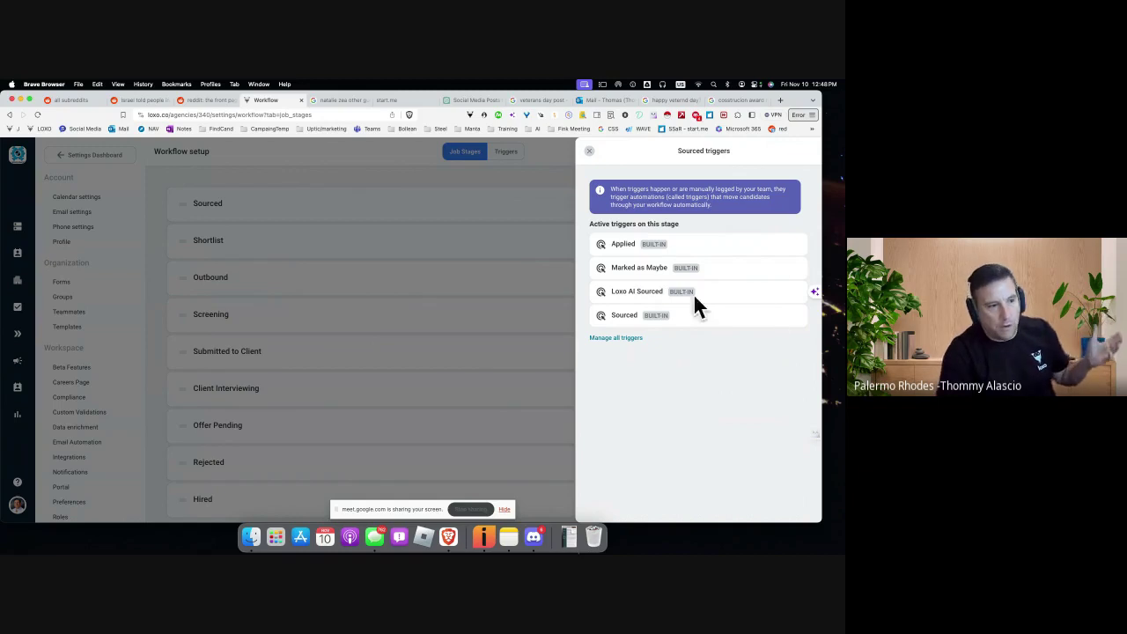
{"action": "left_click", "coordinate": [590, 152]}
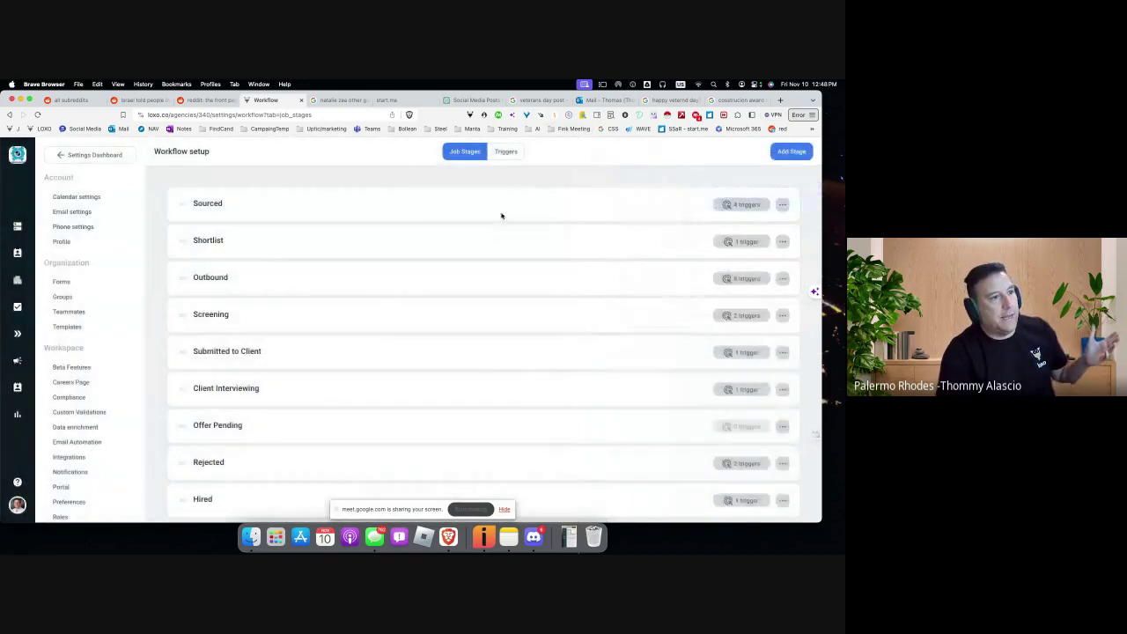
{"action": "left_click", "coordinate": [736, 242]}
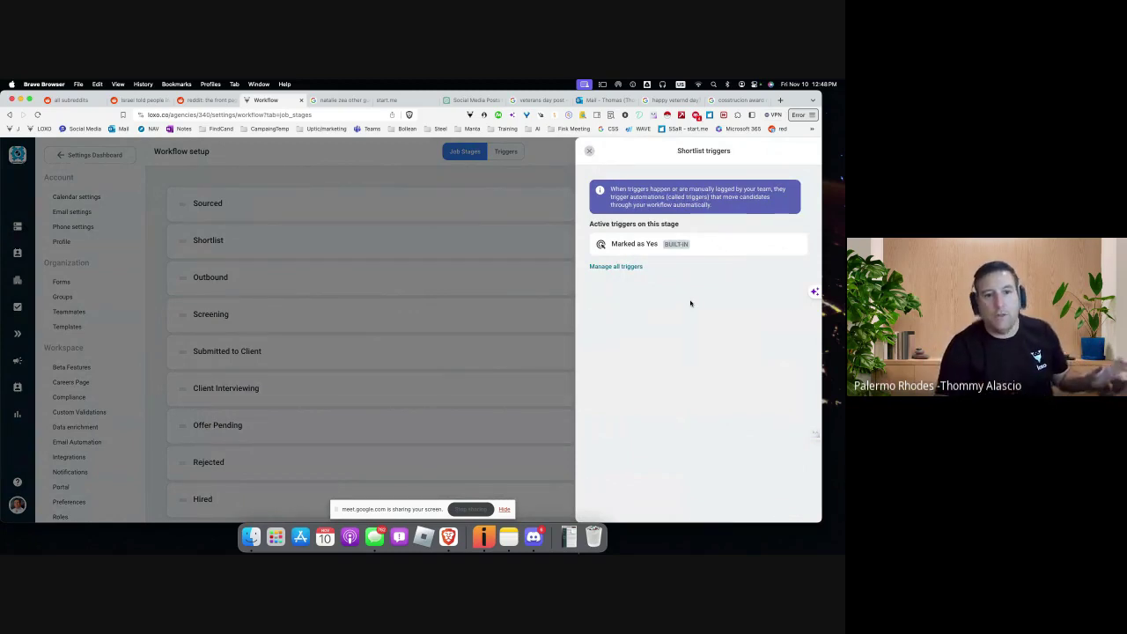
{"action": "left_click", "coordinate": [589, 151]}
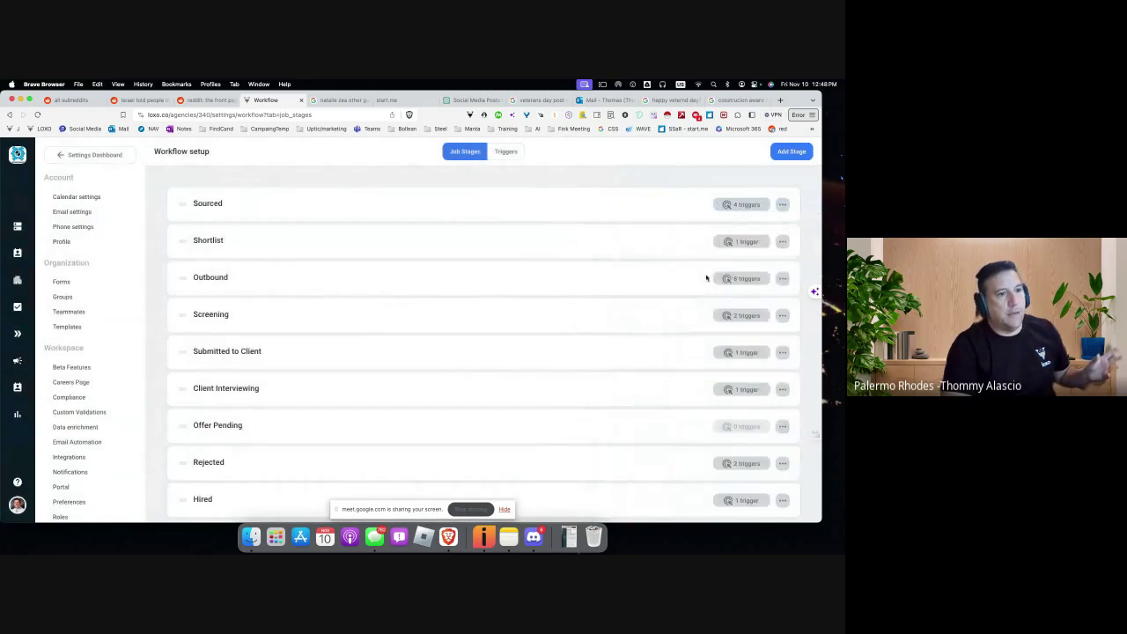
{"action": "left_click", "coordinate": [738, 278]}
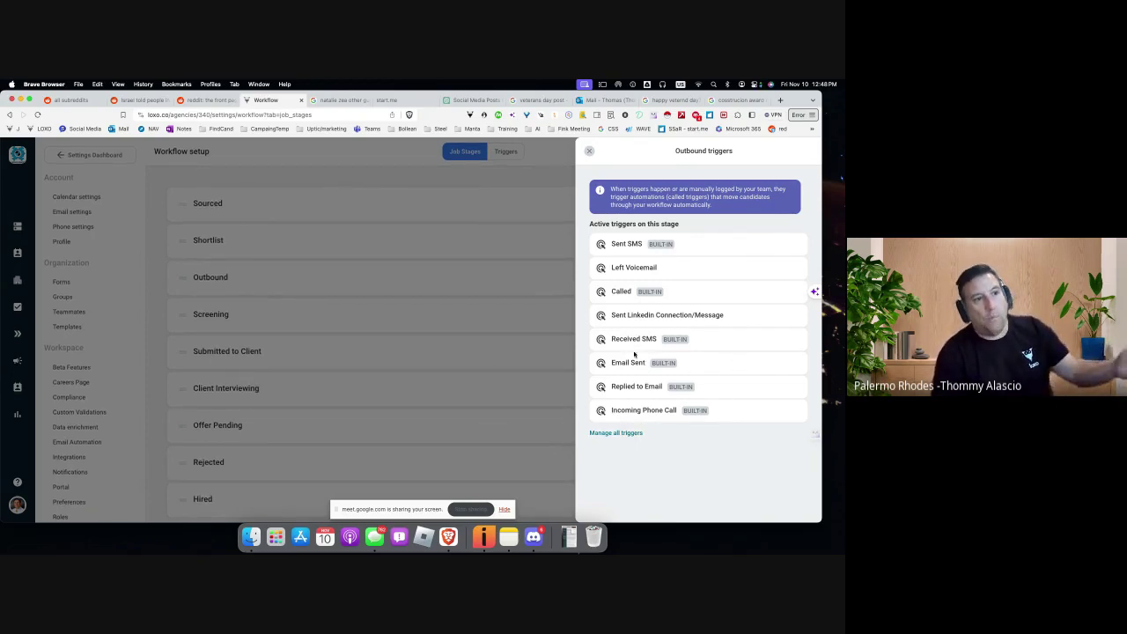
{"action": "left_click", "coordinate": [589, 152]}
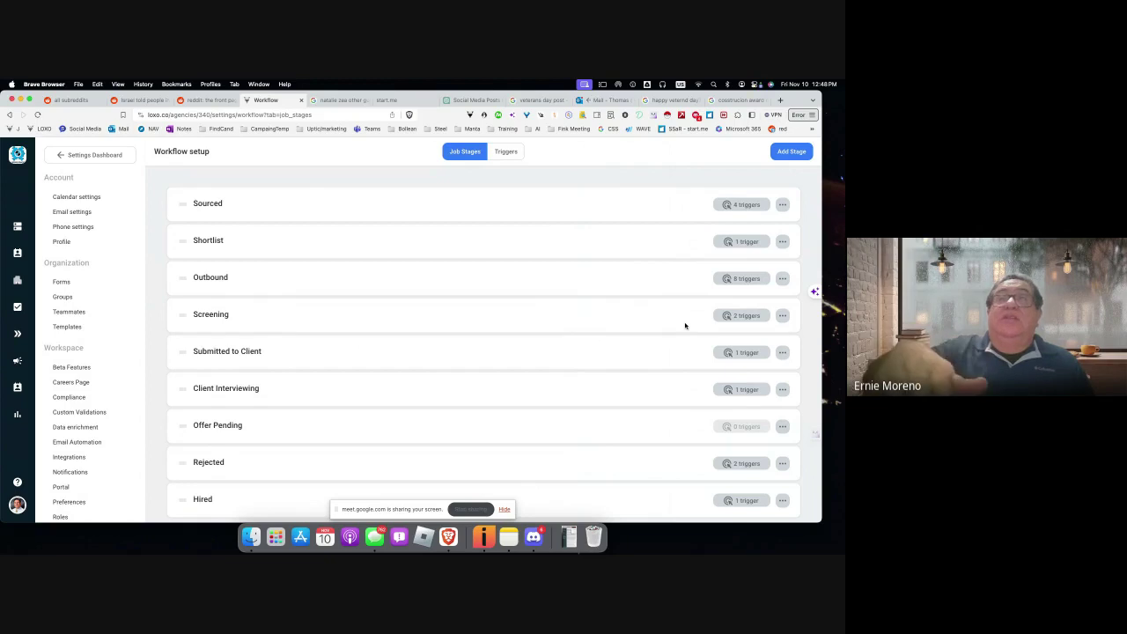
- Check the Screening stage's active triggers, then open the full trigger list and look through it
{"action": "left_click", "coordinate": [738, 315]}
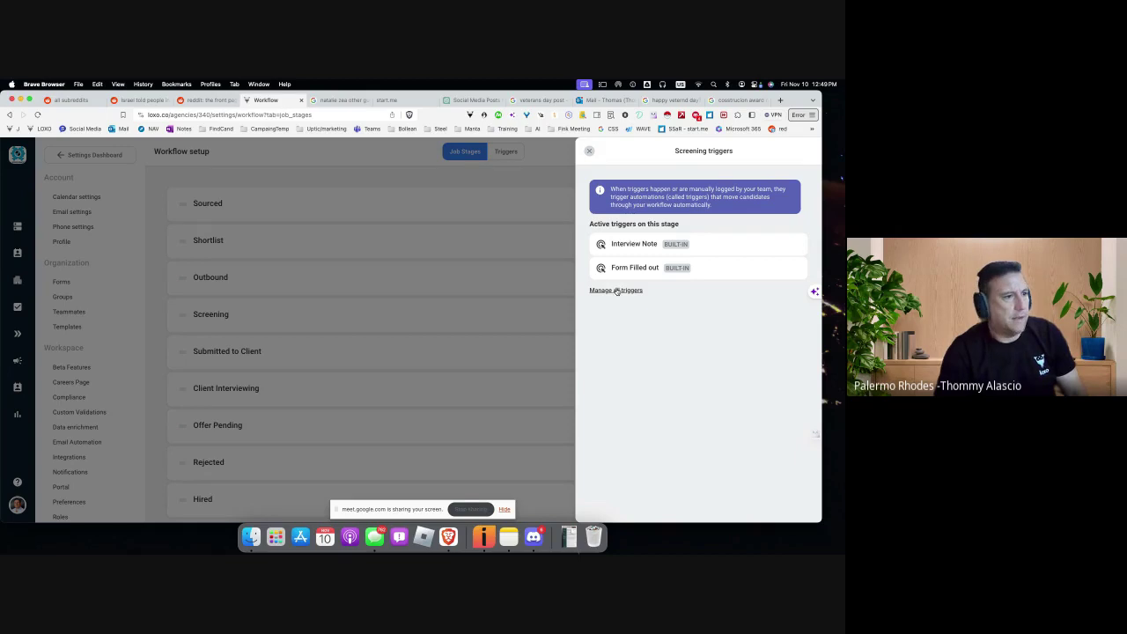
{"action": "left_click", "coordinate": [618, 289]}
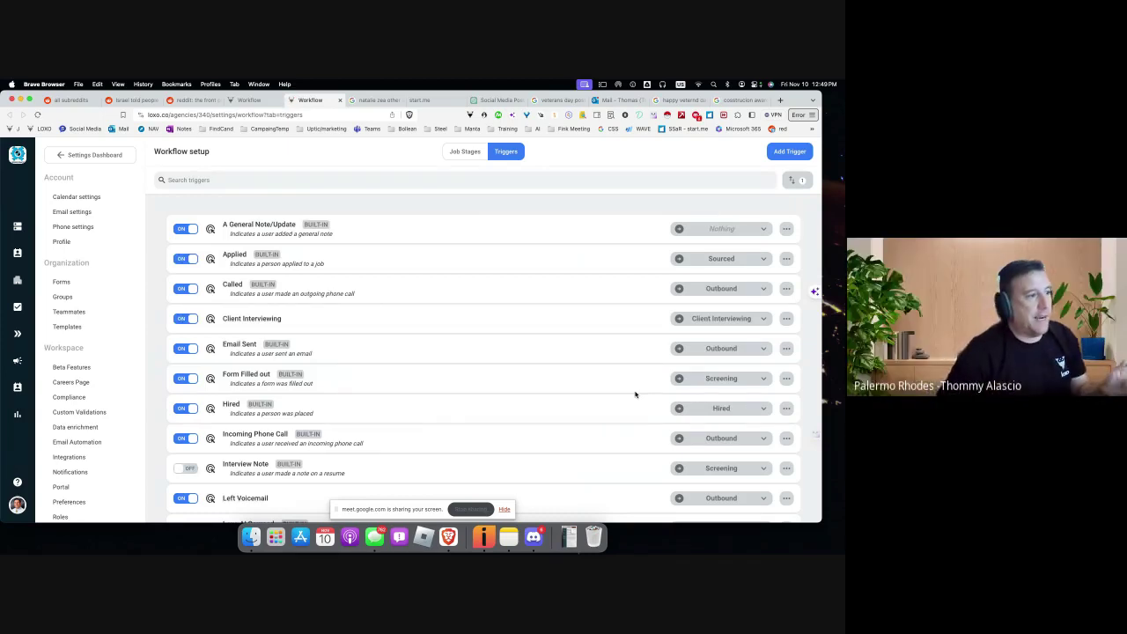
{"action": "scroll", "coordinate": [454, 376], "scroll_direction": "down", "scroll_amount": 3}
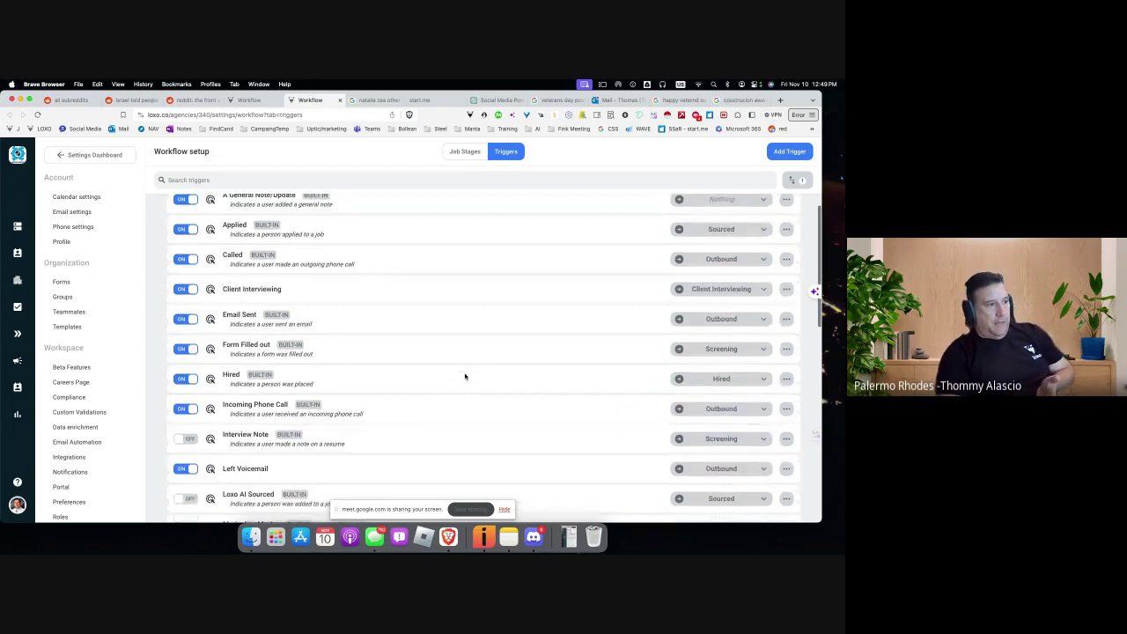
{"action": "scroll", "coordinate": [465, 376], "scroll_direction": "down", "scroll_amount": 2}
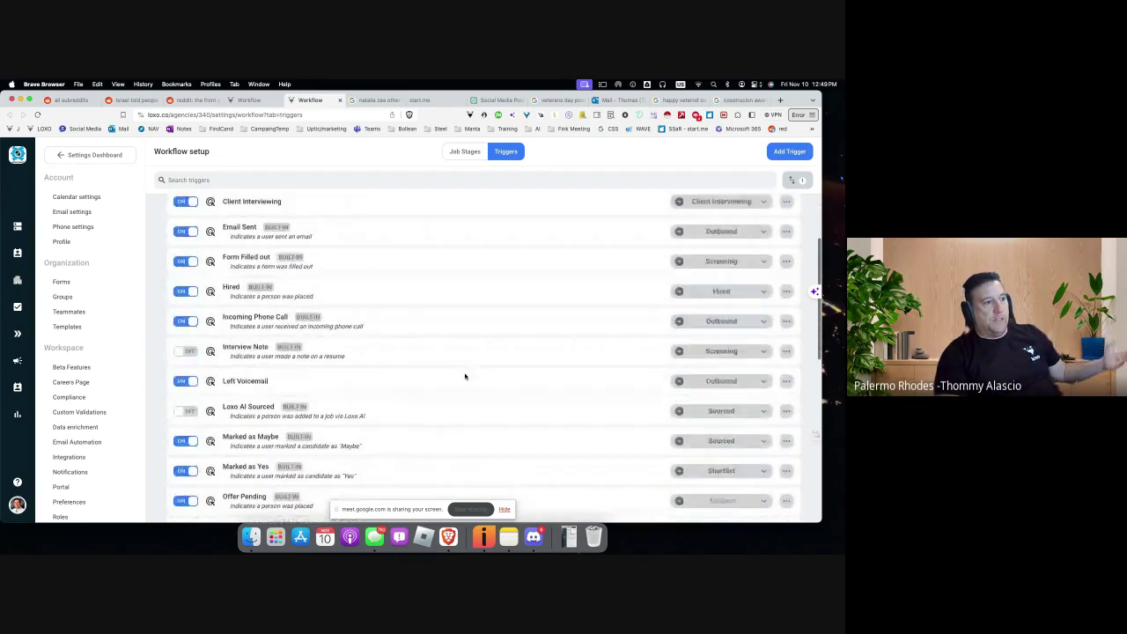
{"action": "scroll", "coordinate": [465, 376], "scroll_direction": "down", "scroll_amount": 4}
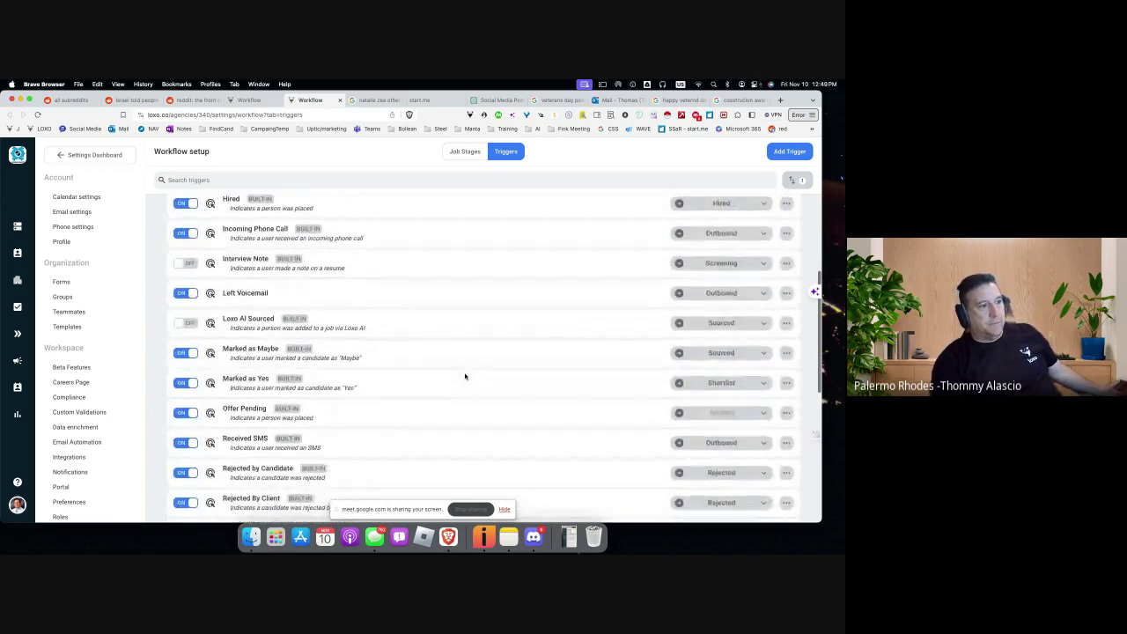
{"action": "scroll", "coordinate": [465, 376], "scroll_direction": "up", "scroll_amount": 9}
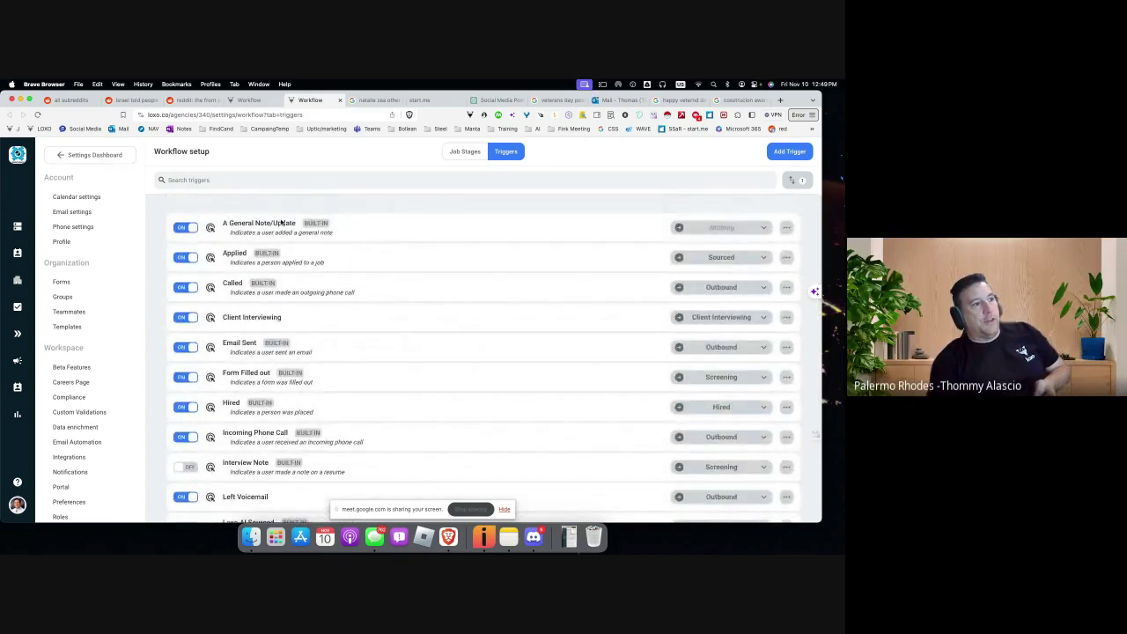
- Look at the destination stages offered for the Applied and Form Filled out triggers
{"action": "left_click", "coordinate": [760, 258]}
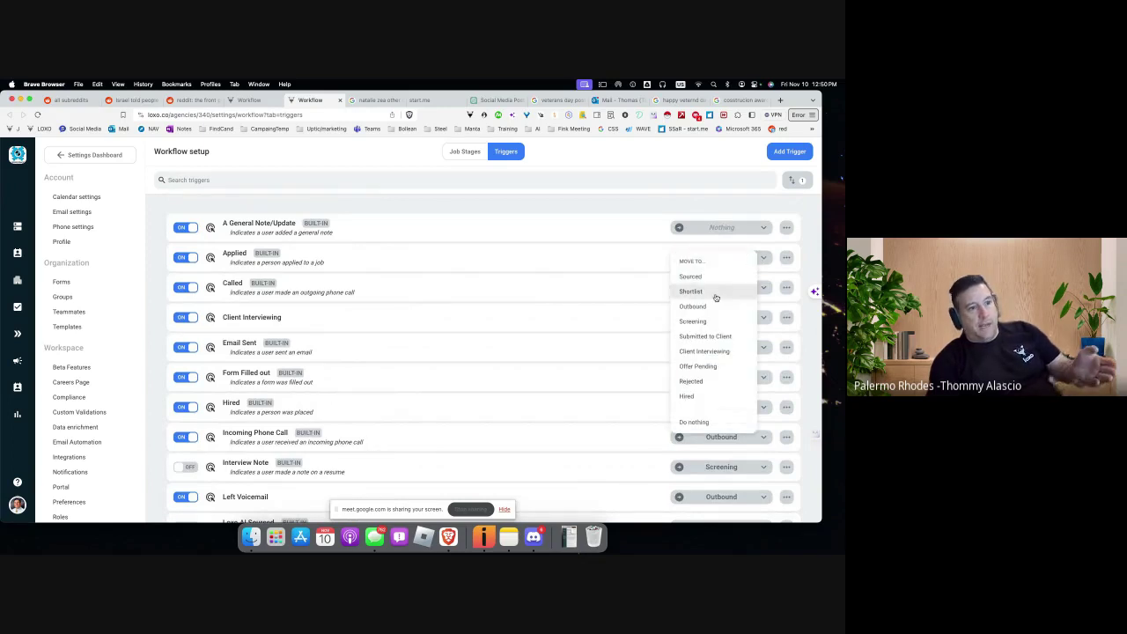
{"action": "left_click", "coordinate": [627, 200]}
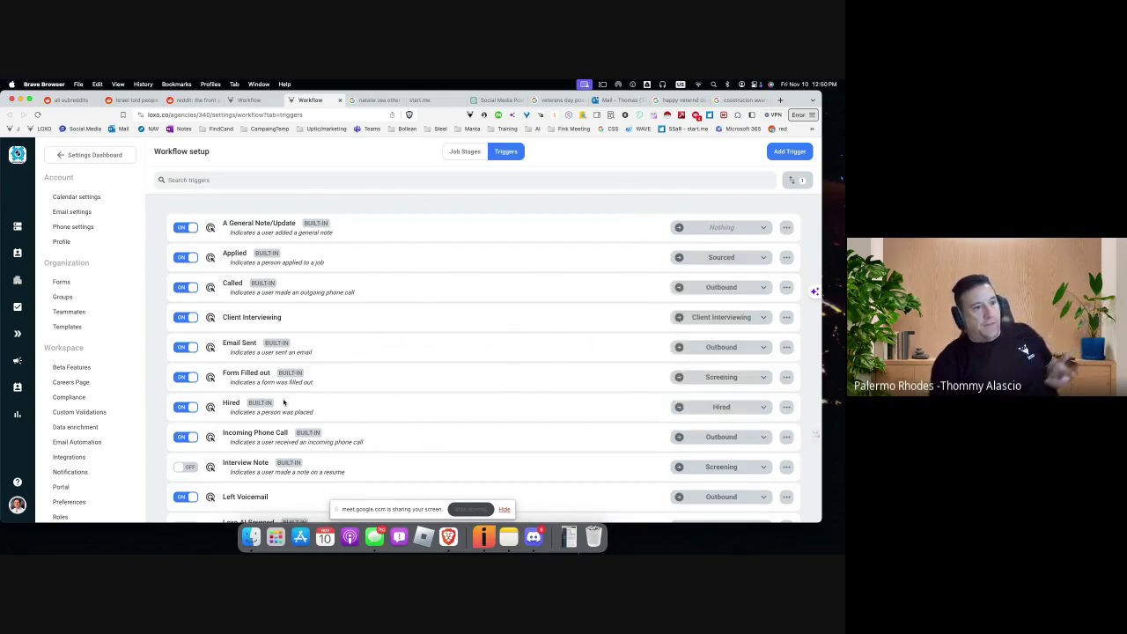
{"action": "left_click", "coordinate": [738, 377]}
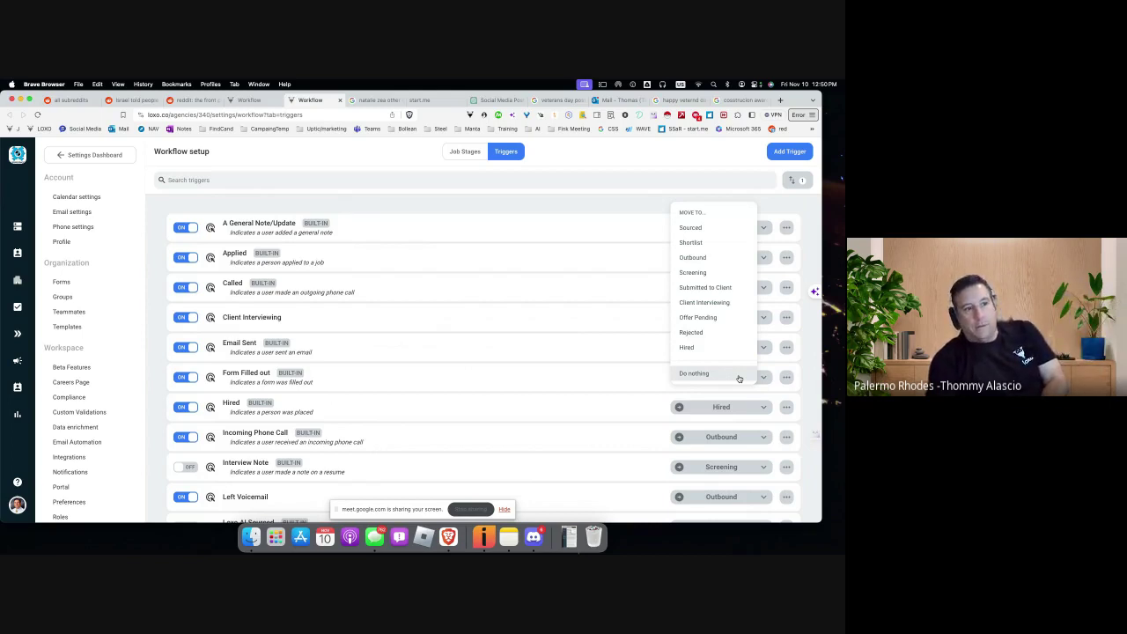
{"action": "left_click", "coordinate": [516, 343]}
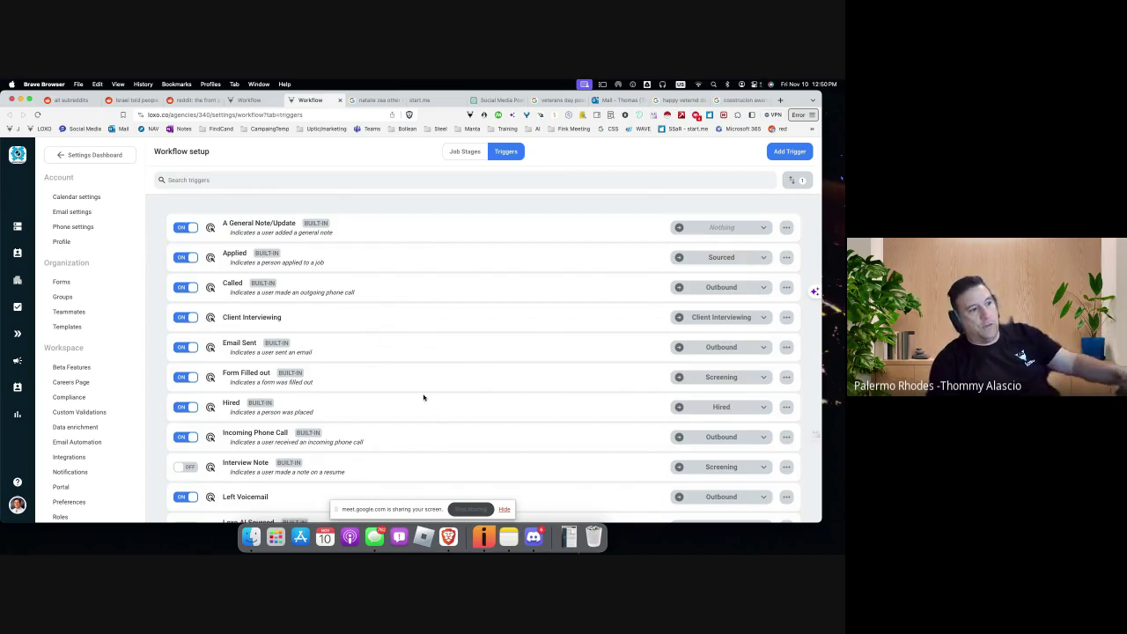
- Examine the remaining workflow triggers from Called through Submitted to Client and the stage each one moves candidates to
{"action": "scroll", "coordinate": [423, 395], "scroll_direction": "down", "scroll_amount": 3}
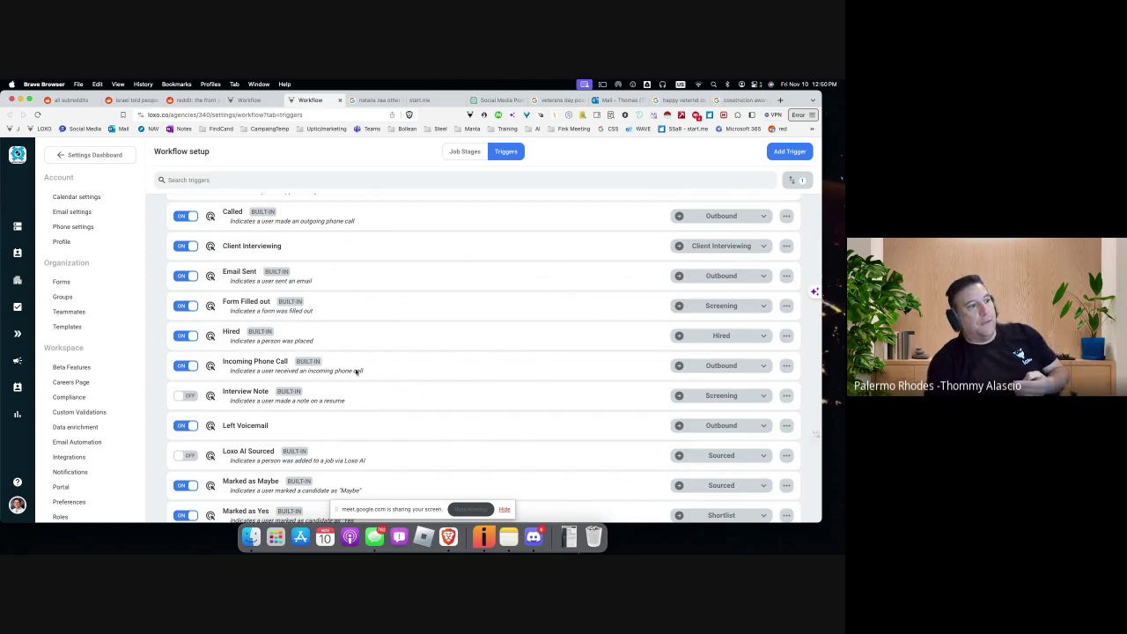
{"action": "scroll", "coordinate": [361, 374], "scroll_direction": "down", "scroll_amount": 2}
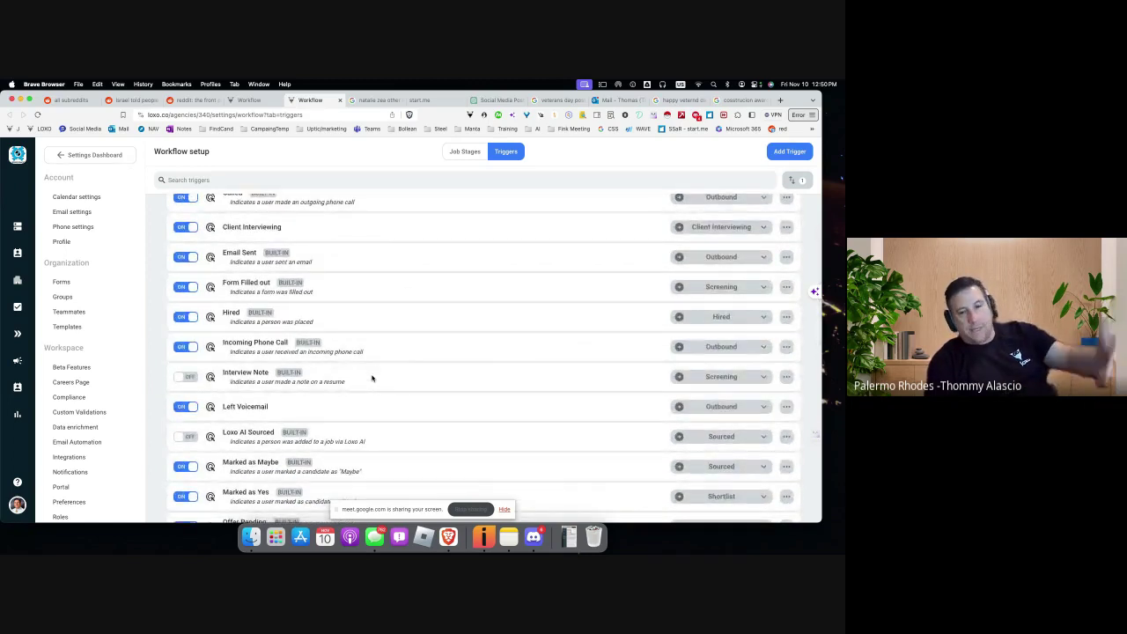
{"action": "scroll", "coordinate": [371, 378], "scroll_direction": "down", "scroll_amount": 5}
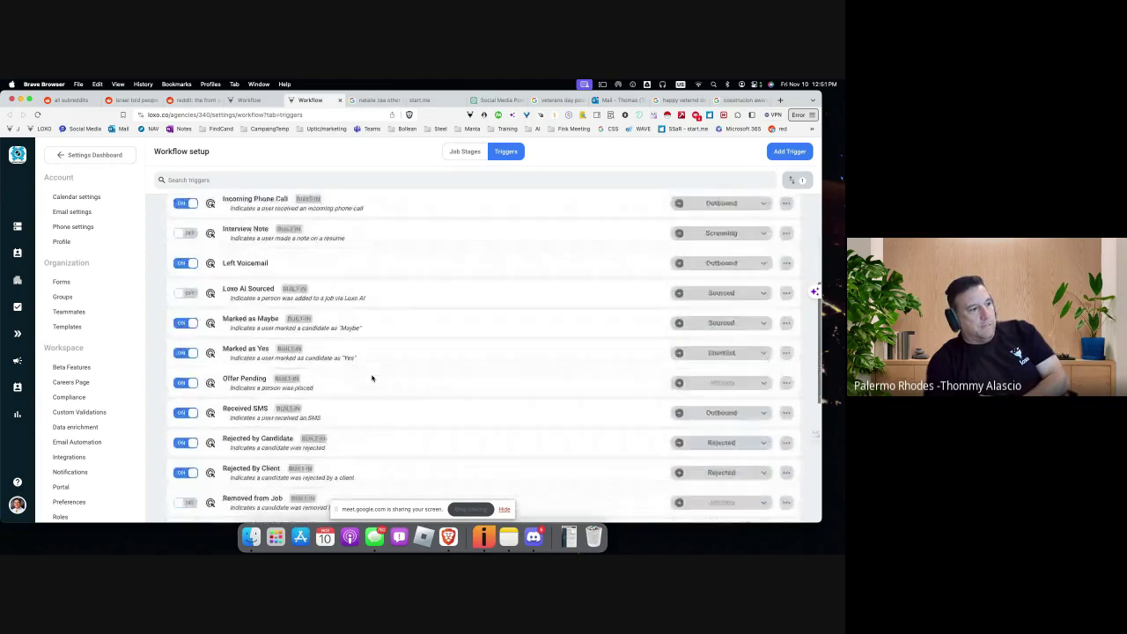
{"action": "scroll", "coordinate": [372, 377], "scroll_direction": "down", "scroll_amount": 3}
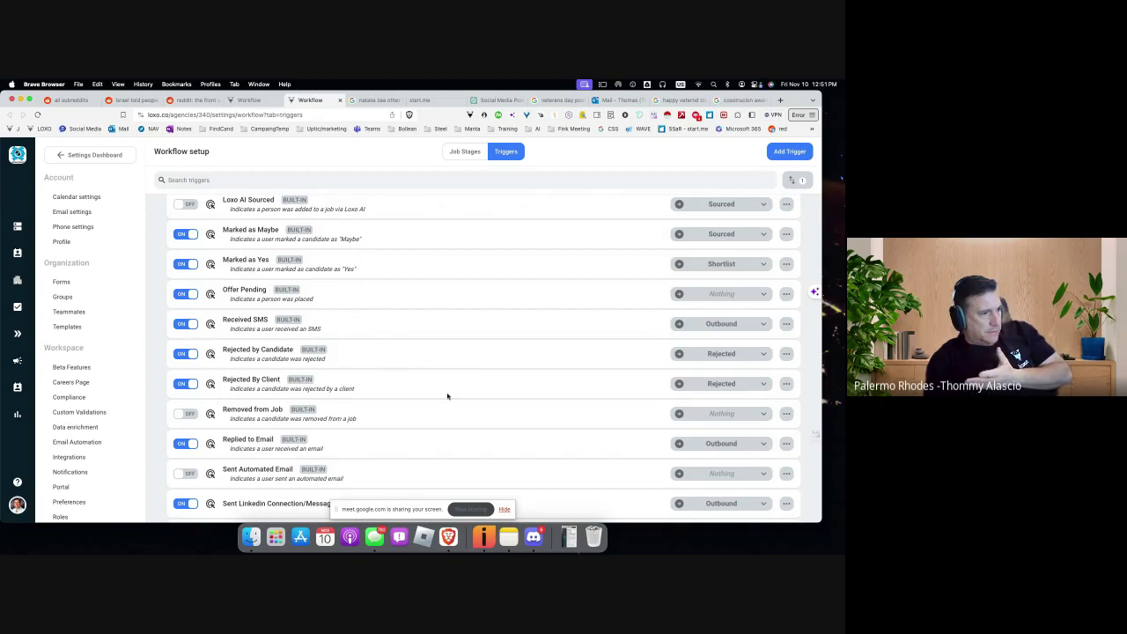
{"action": "scroll", "coordinate": [447, 396], "scroll_direction": "down", "scroll_amount": 2}
{"action": "scroll", "coordinate": [448, 396], "scroll_direction": "down", "scroll_amount": 1}
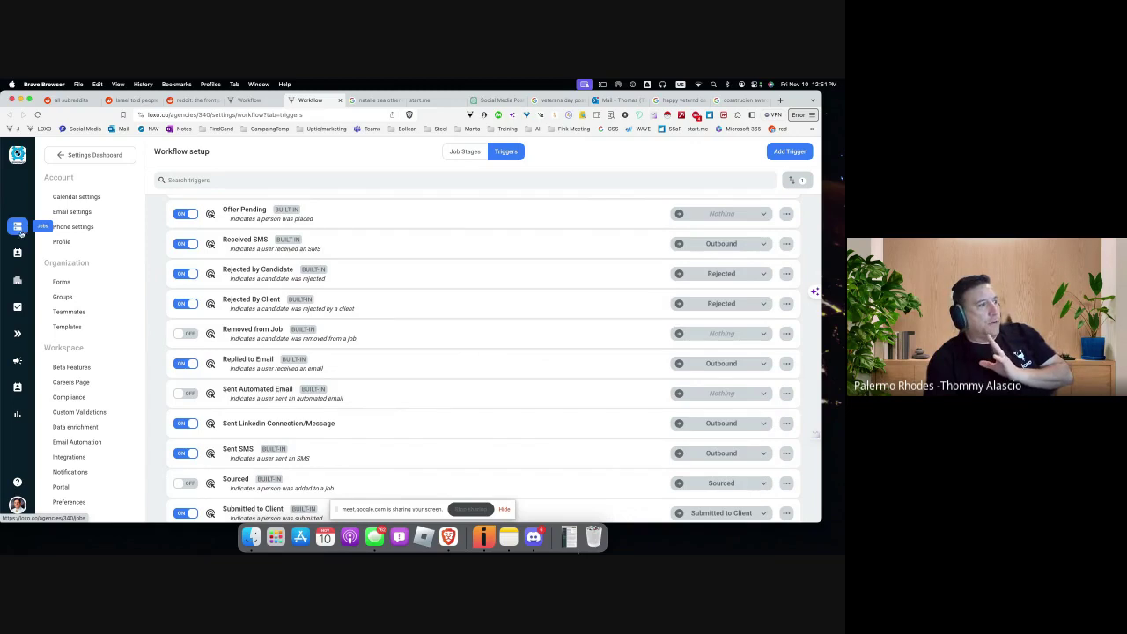
- View the profile and contact details of the Nucor Building Systems design supervisor in the People database
{"action": "left_click", "coordinate": [17, 253]}
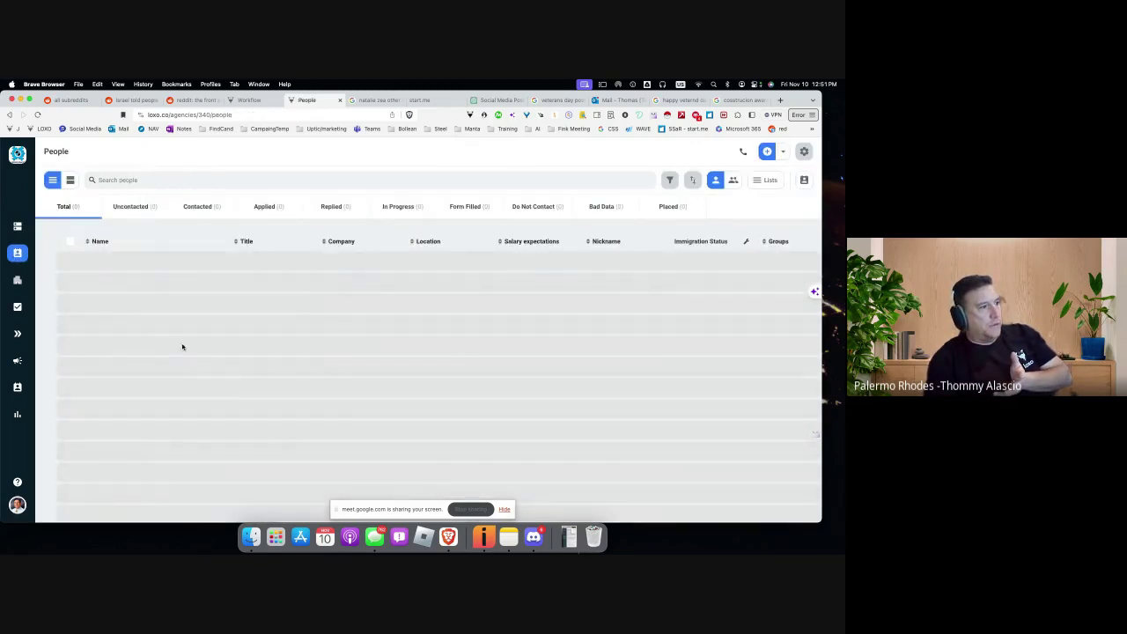
{"action": "left_click", "coordinate": [114, 306]}
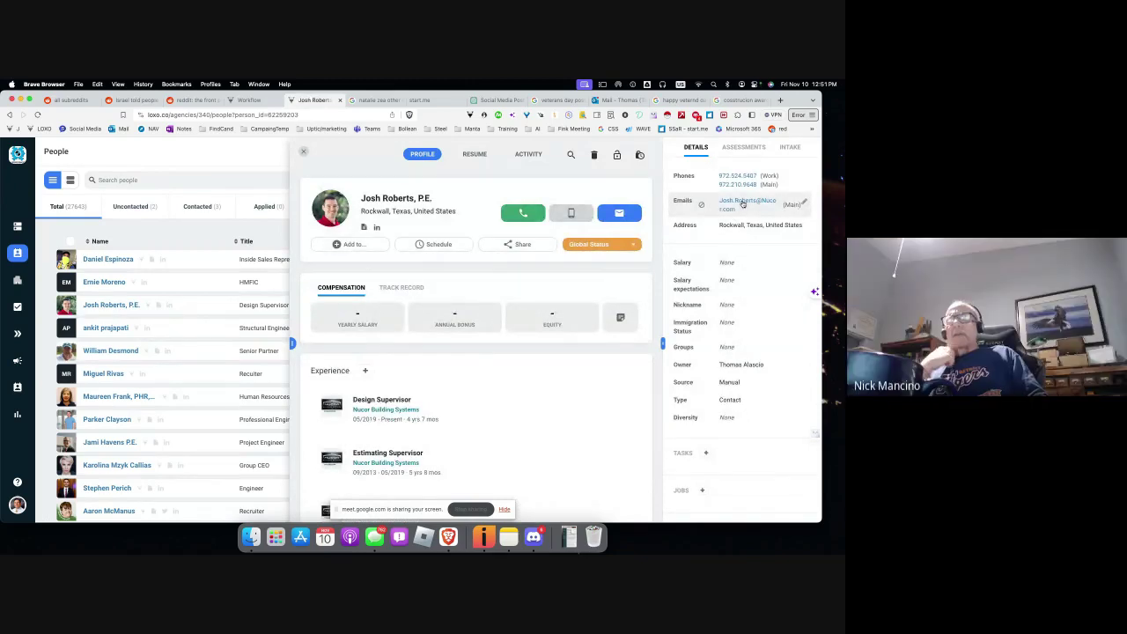
{"action": "left_click", "coordinate": [303, 152]}
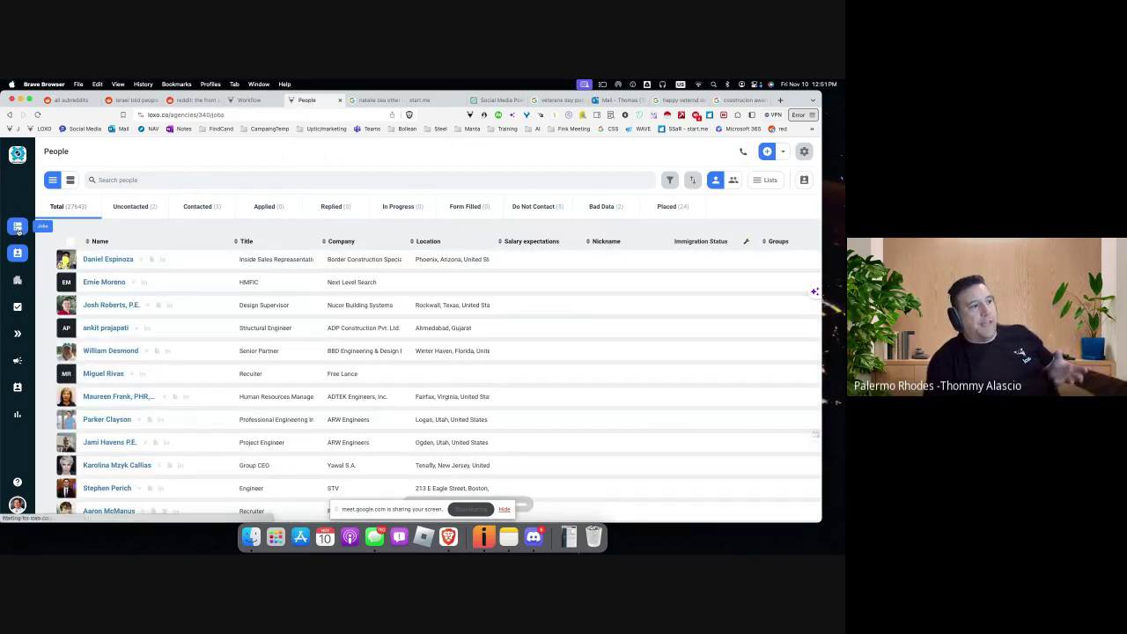
- Show the jobs list, then open the trigger list of the workspace's workflow setup in the settings
{"action": "left_click", "coordinate": [17, 226]}
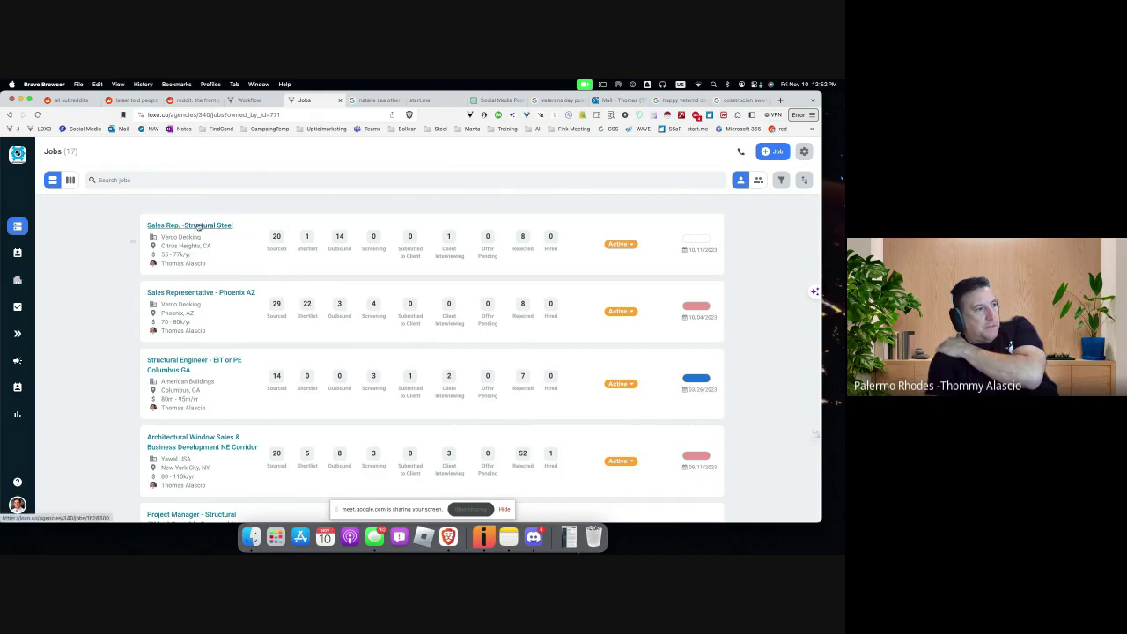
{"action": "left_click", "coordinate": [17, 504]}
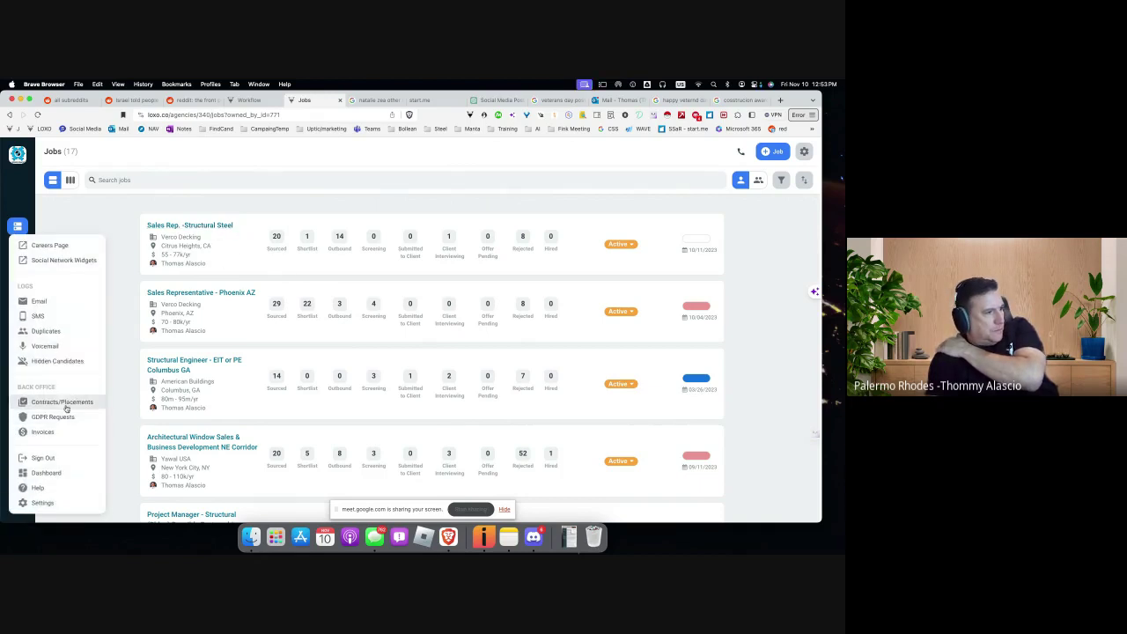
{"action": "left_click", "coordinate": [41, 502]}
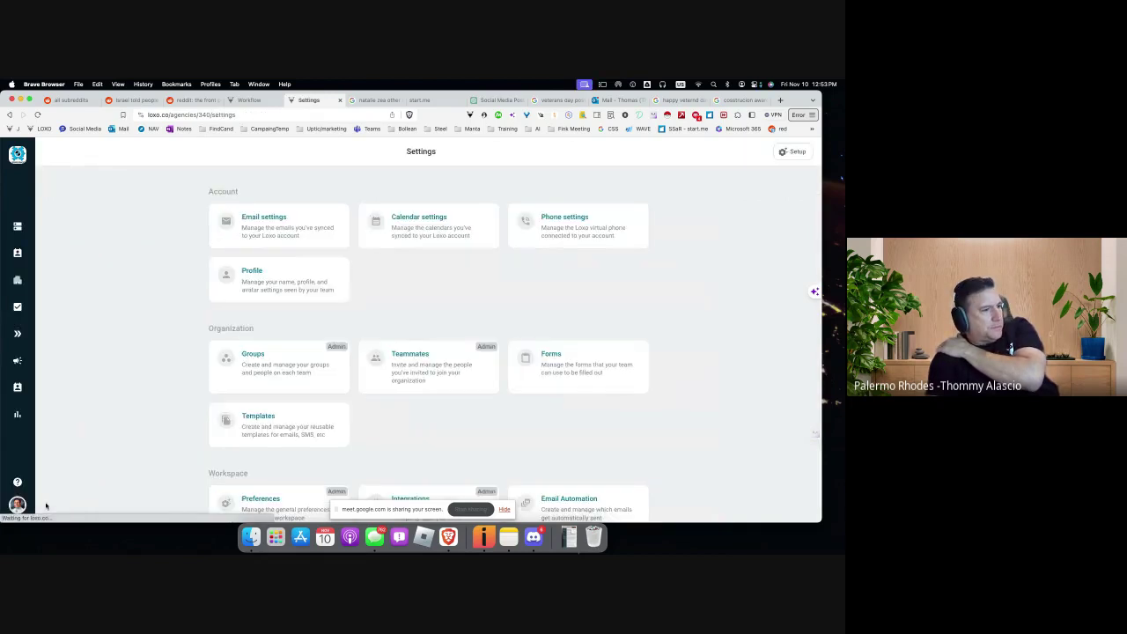
{"action": "scroll", "coordinate": [284, 398], "scroll_direction": "down", "scroll_amount": 5}
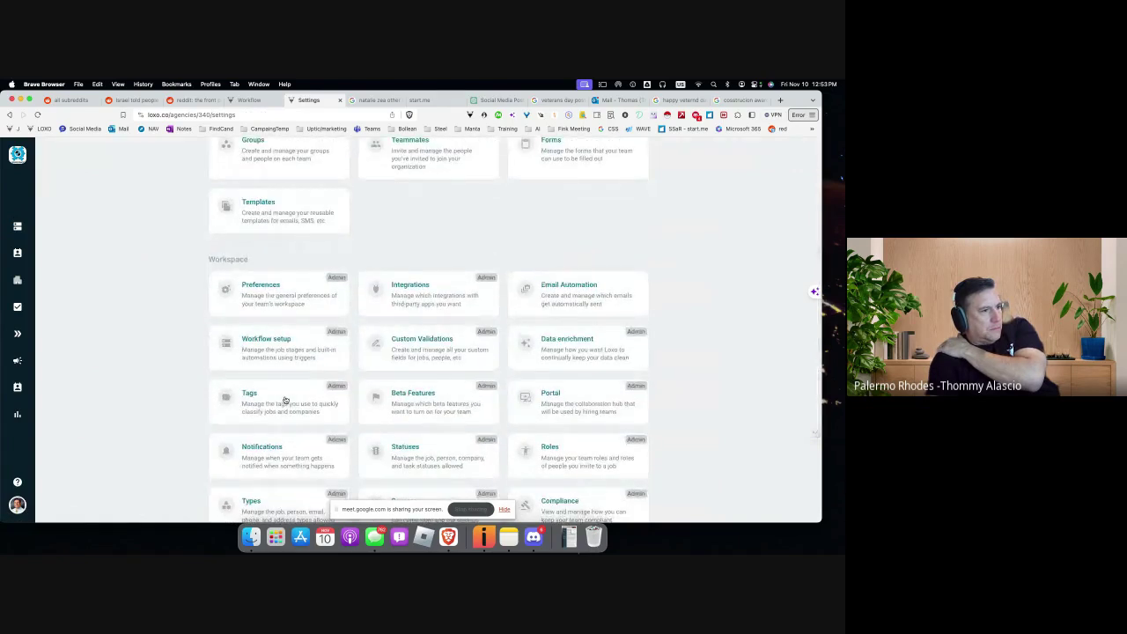
{"action": "left_click", "coordinate": [273, 339]}
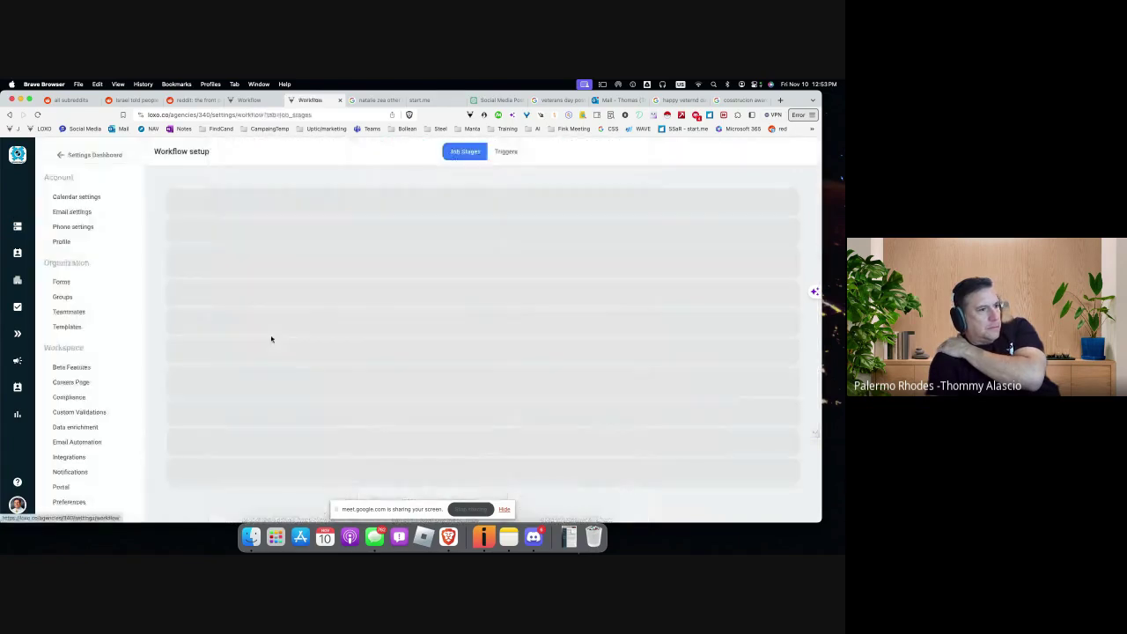
{"action": "left_click", "coordinate": [507, 151]}
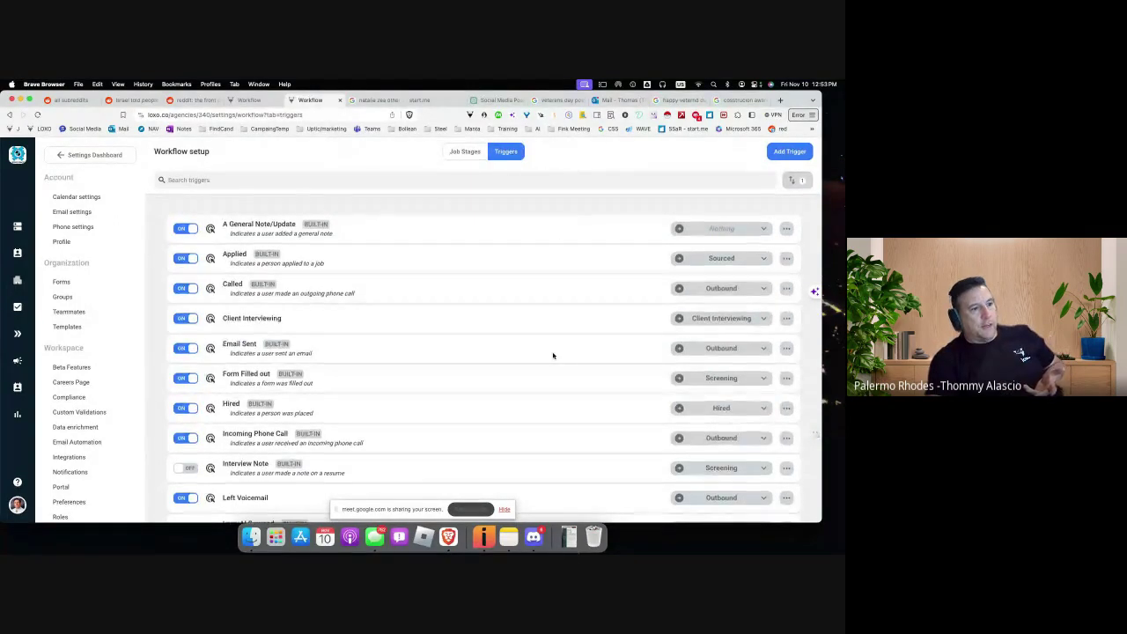
- Look through the workflow triggers down to the zOutreach entries, then review the job stages from Sourced to Hired
{"action": "scroll", "coordinate": [553, 355], "scroll_direction": "down", "scroll_amount": 10}
{"action": "scroll", "coordinate": [553, 354], "scroll_direction": "down", "scroll_amount": 5}
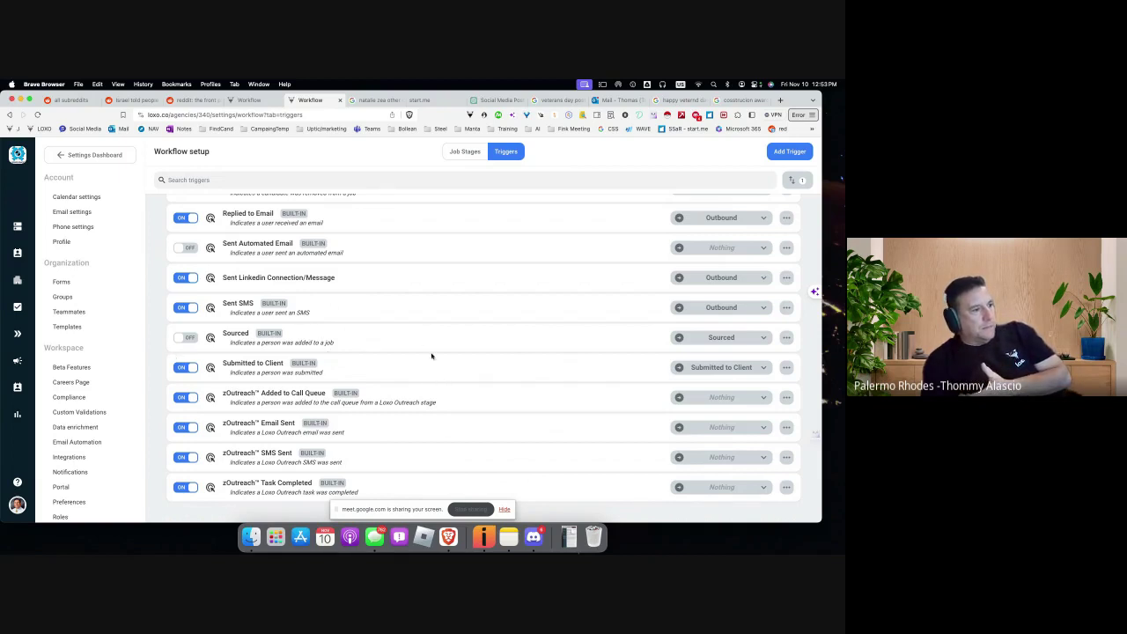
{"action": "scroll", "coordinate": [423, 361], "scroll_direction": "up", "scroll_amount": 1}
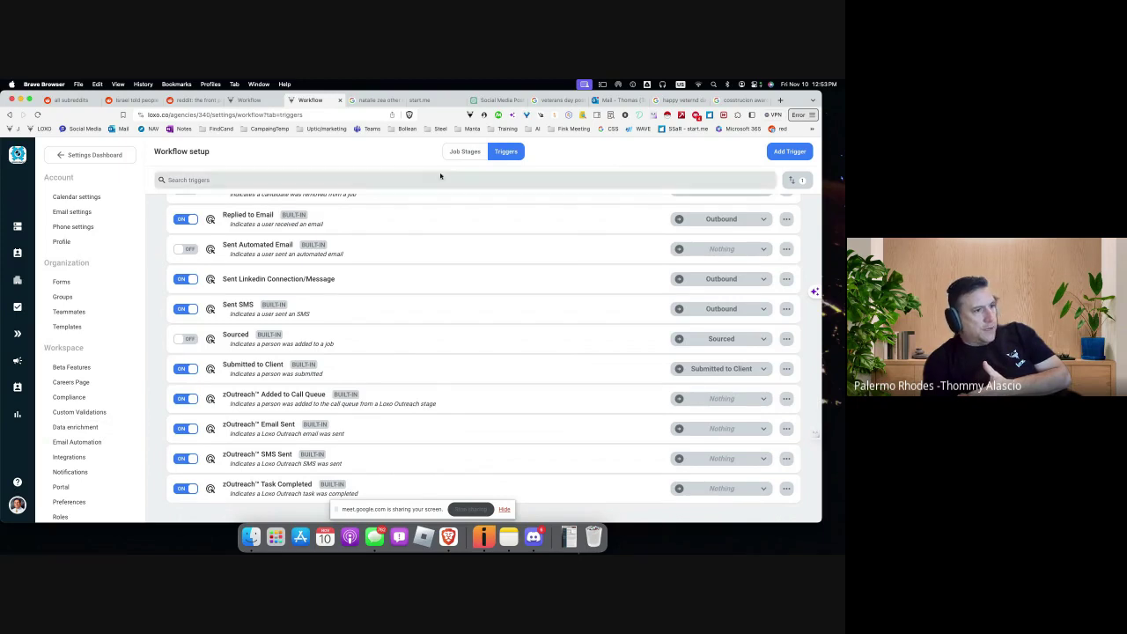
{"action": "left_click", "coordinate": [464, 152]}
{"action": "scroll", "coordinate": [213, 230], "scroll_direction": "up", "scroll_amount": 1}
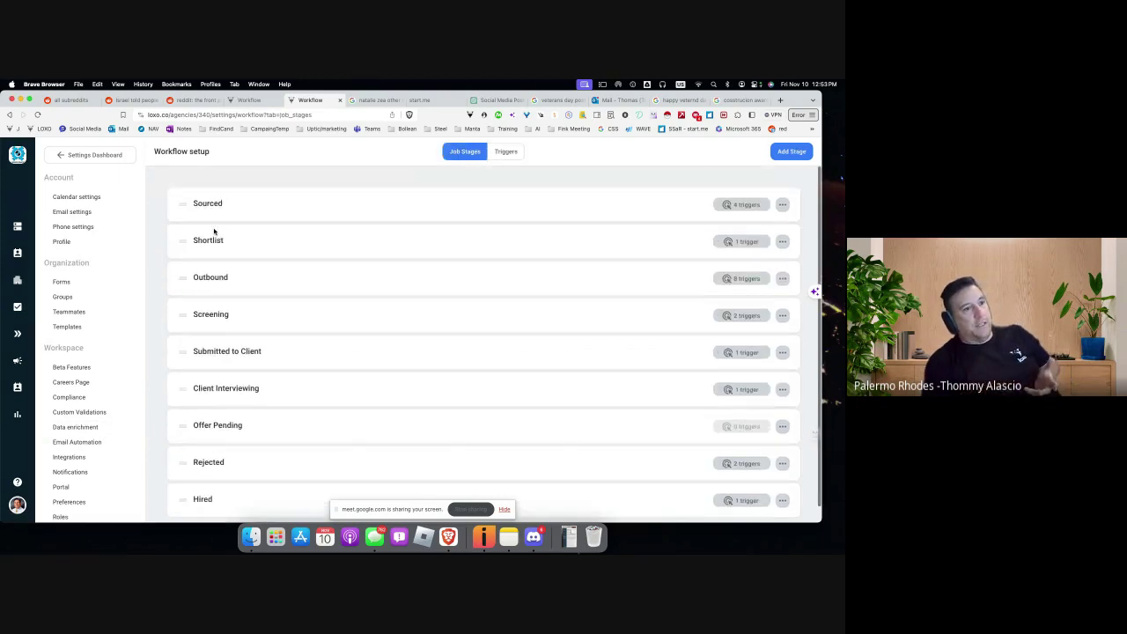
{"action": "scroll", "coordinate": [263, 284], "scroll_direction": "down", "scroll_amount": 1}
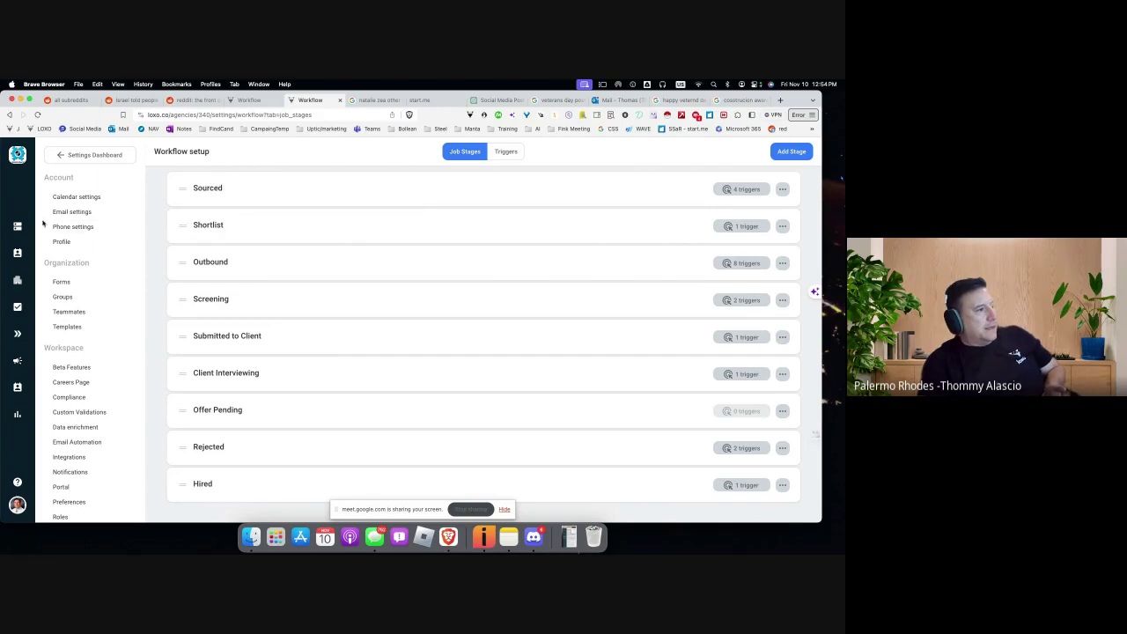
- Return to the other workflow page and open the candidate pipeline of the Structural Steel sales rep job from its Sourced count
{"action": "left_click", "coordinate": [265, 103]}
{"action": "left_click", "coordinate": [589, 151]}
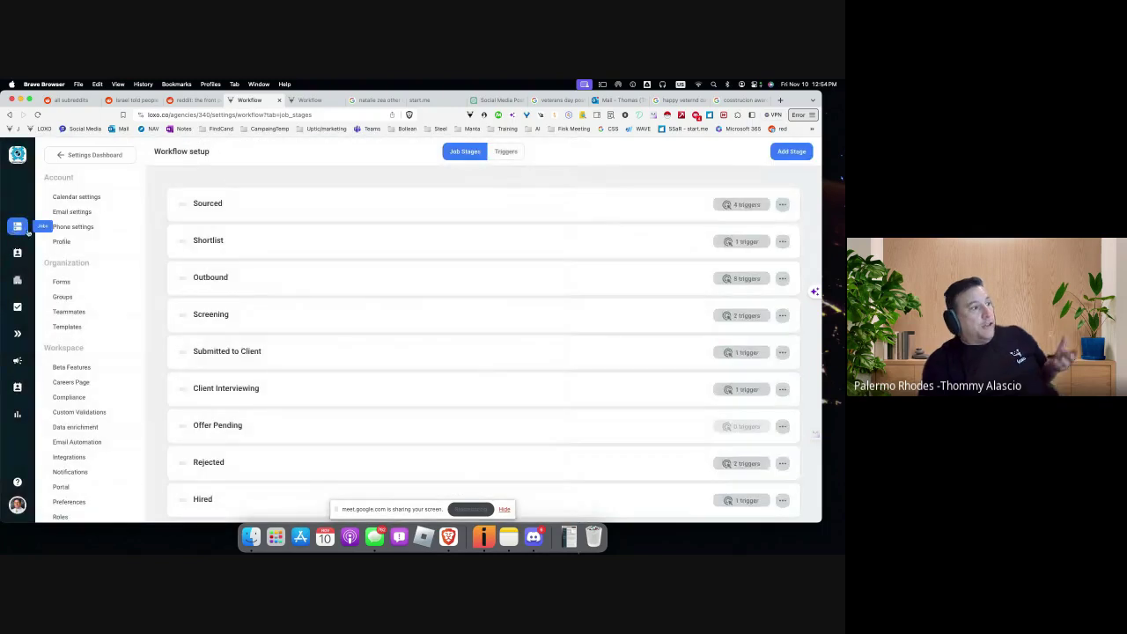
{"action": "left_click", "coordinate": [16, 226]}
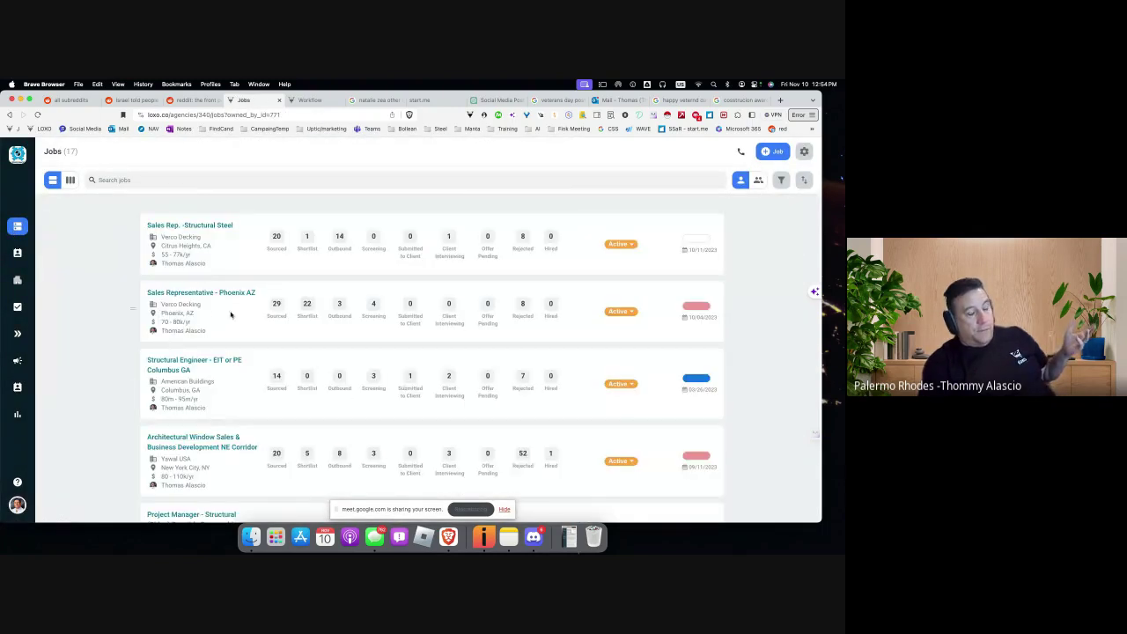
{"action": "left_click", "coordinate": [276, 239]}
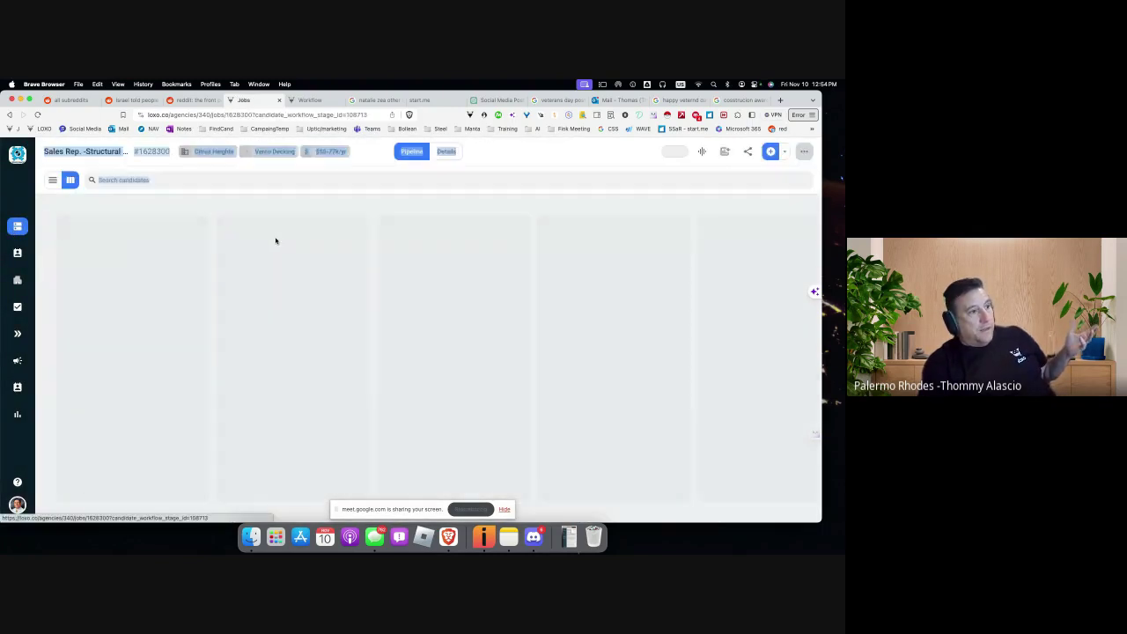
- View the profile of the Ferguson Enterprises inside sales representative in the Shortlist stage and return to the pipeline
{"action": "left_click", "coordinate": [275, 246]}
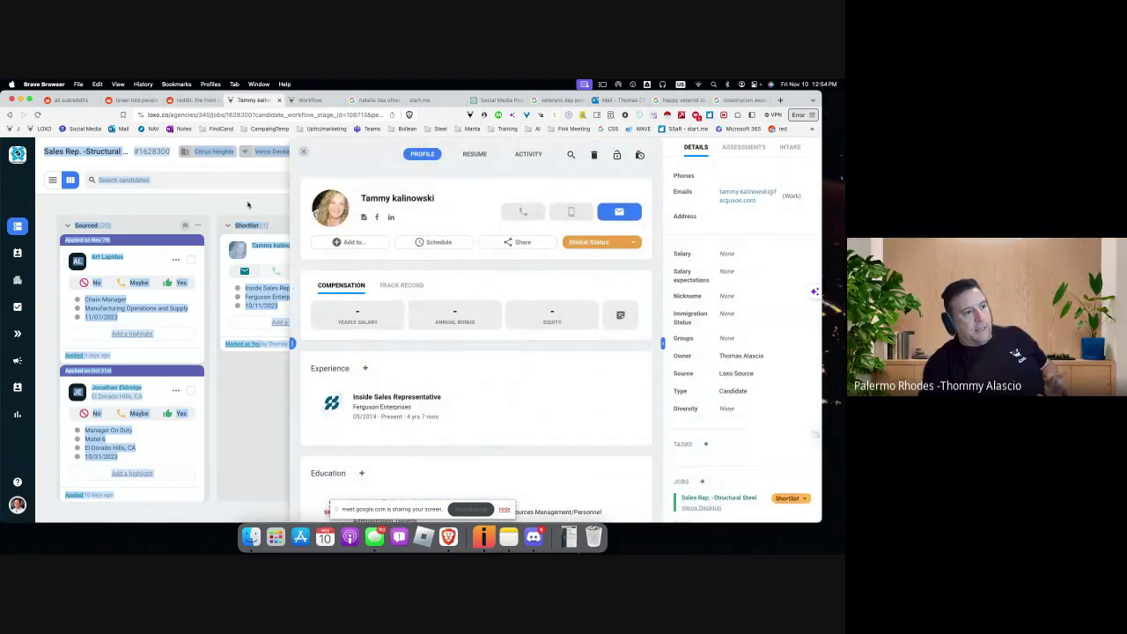
{"action": "left_click", "coordinate": [303, 152]}
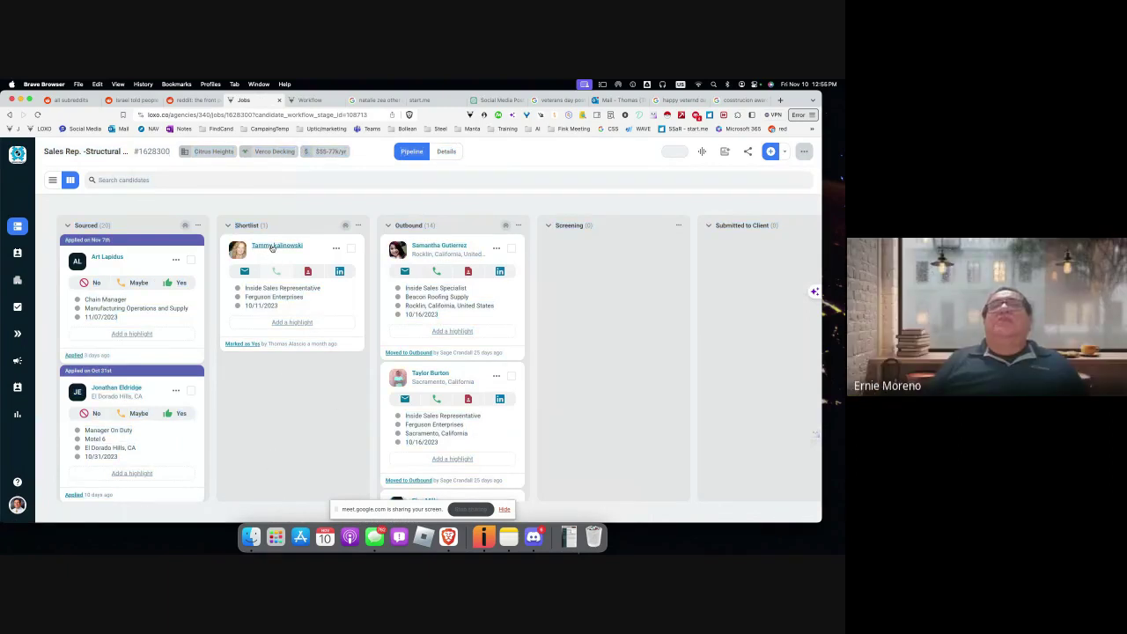
{"action": "left_click", "coordinate": [272, 246]}
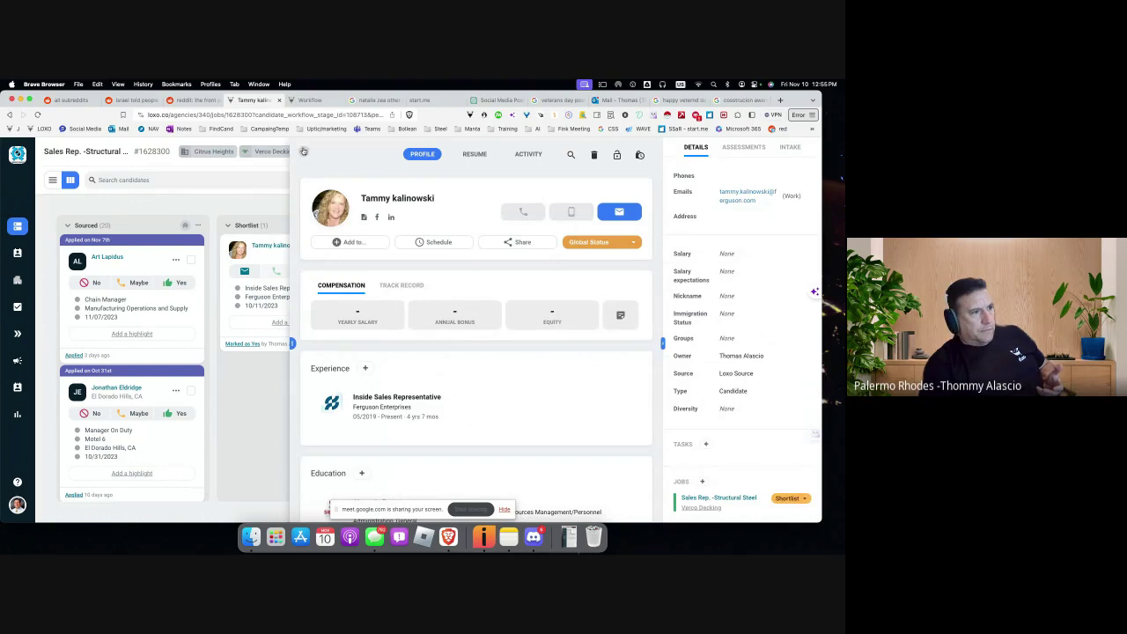
{"action": "left_click", "coordinate": [303, 151]}
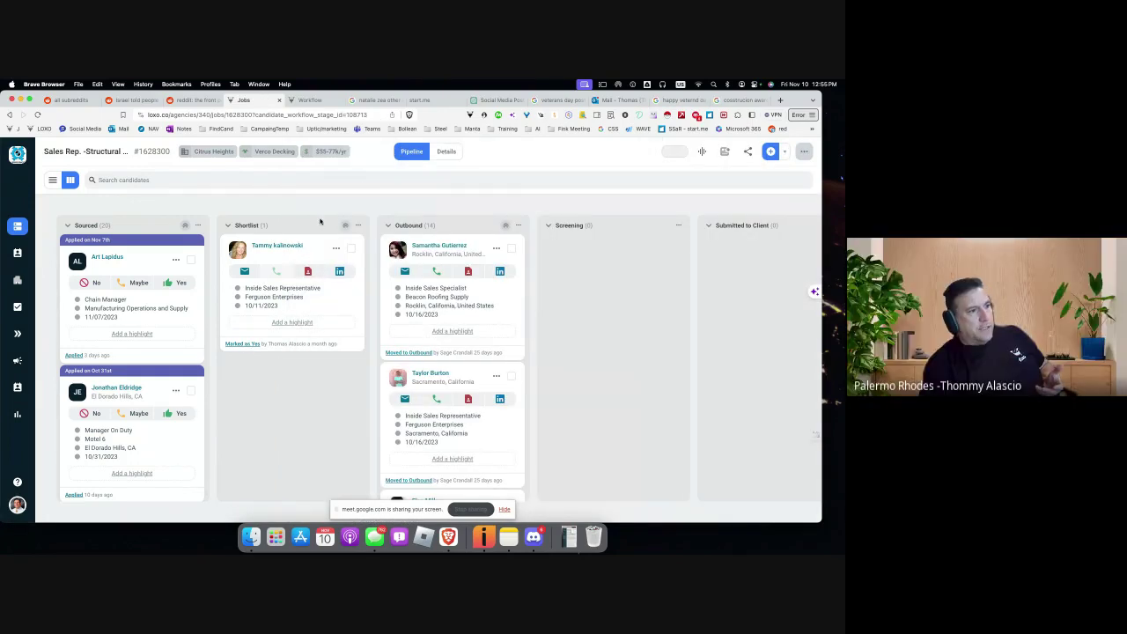
- Examine the rejection reasons offered when rejecting the entire Shortlist stage, then close the dialog without rejecting anyone
{"action": "left_click", "coordinate": [358, 225]}
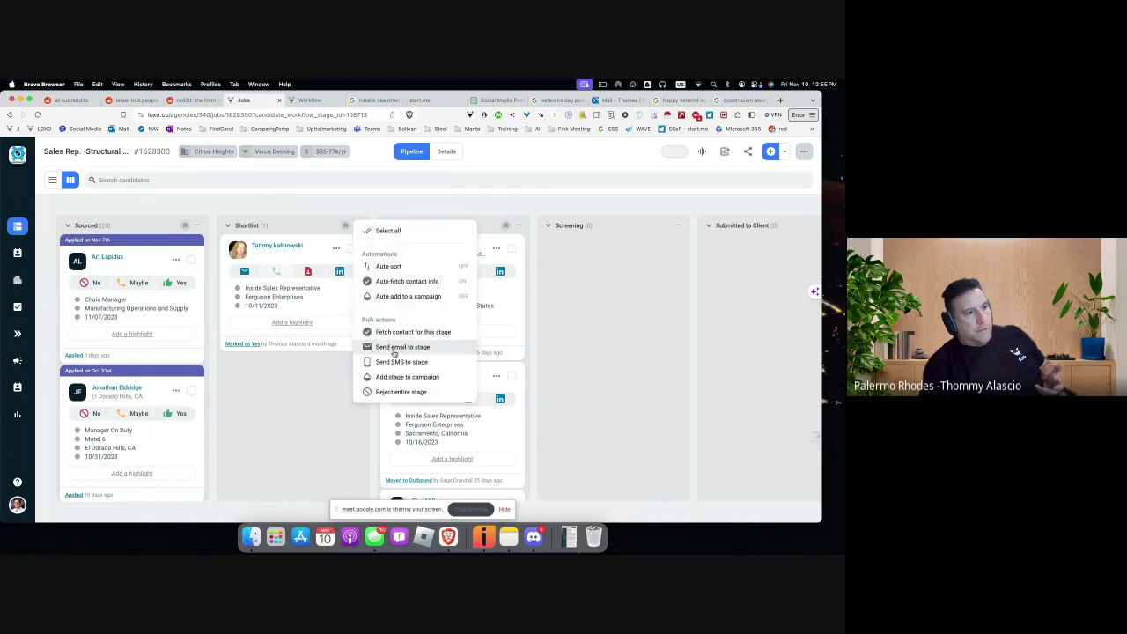
{"action": "left_click", "coordinate": [400, 391]}
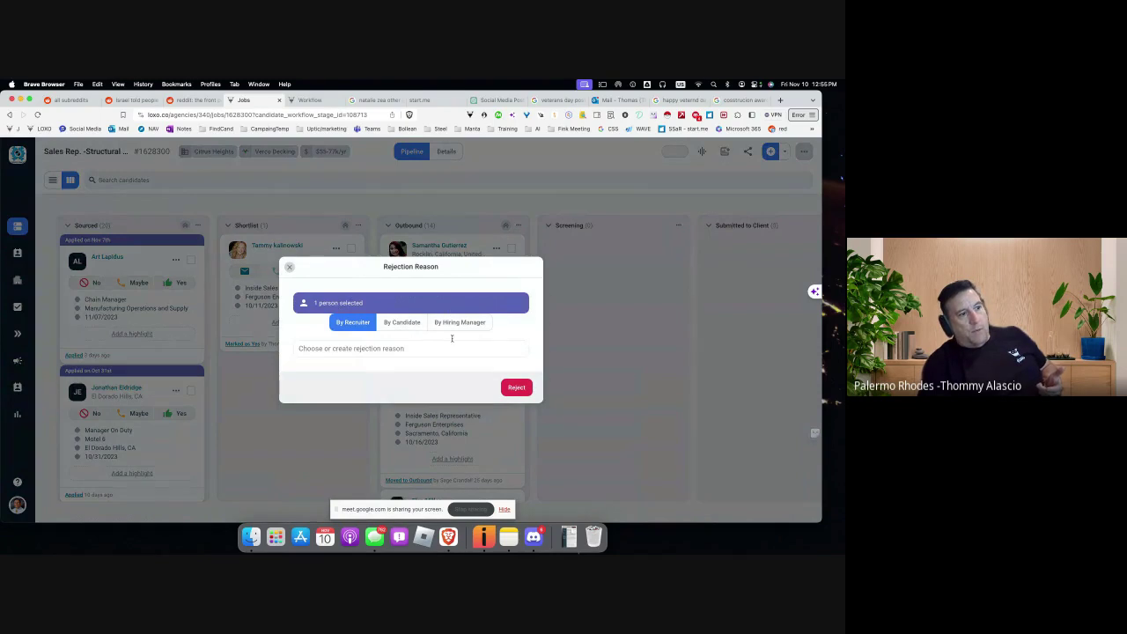
{"action": "left_click", "coordinate": [391, 348]}
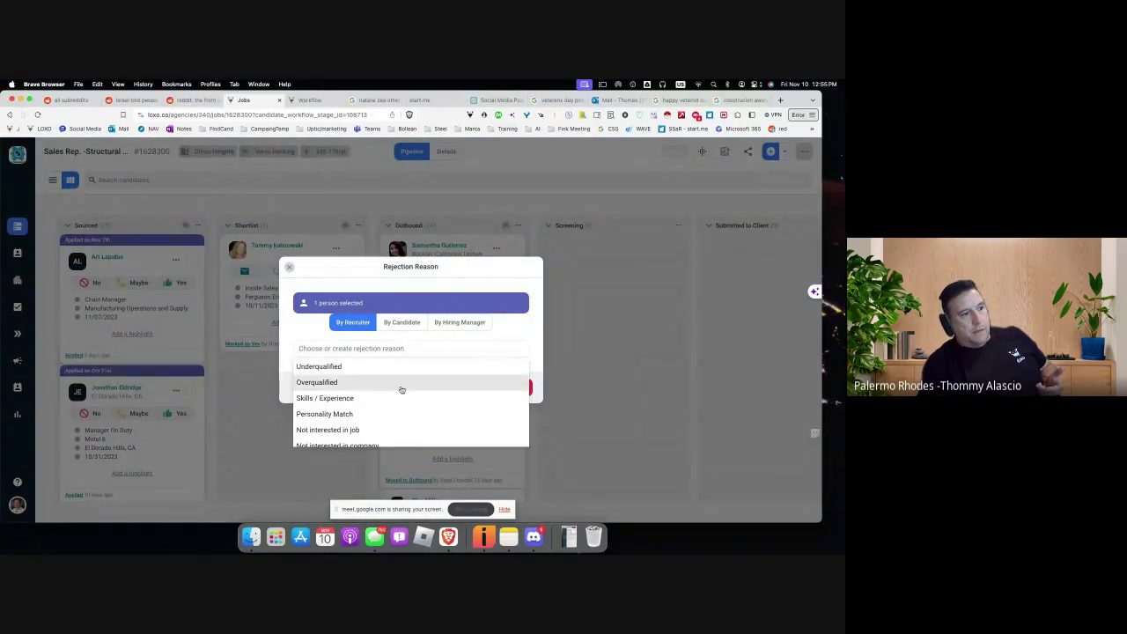
{"action": "scroll", "coordinate": [401, 389], "scroll_direction": "down", "scroll_amount": 5}
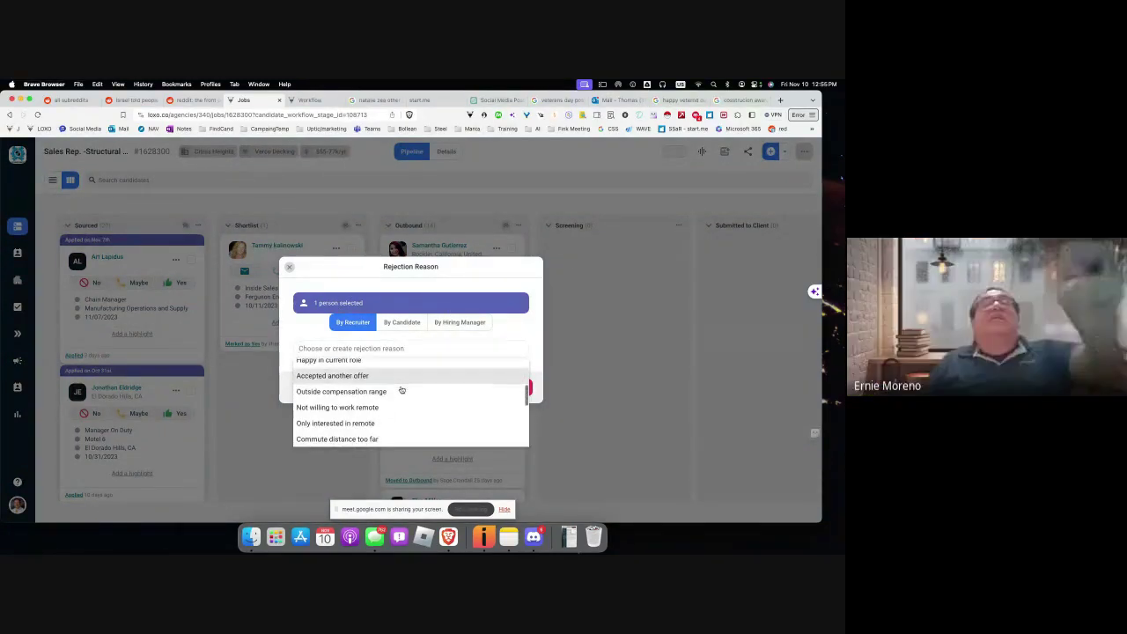
{"action": "scroll", "coordinate": [401, 388], "scroll_direction": "down", "scroll_amount": 1}
{"action": "scroll", "coordinate": [400, 387], "scroll_direction": "up", "scroll_amount": 5}
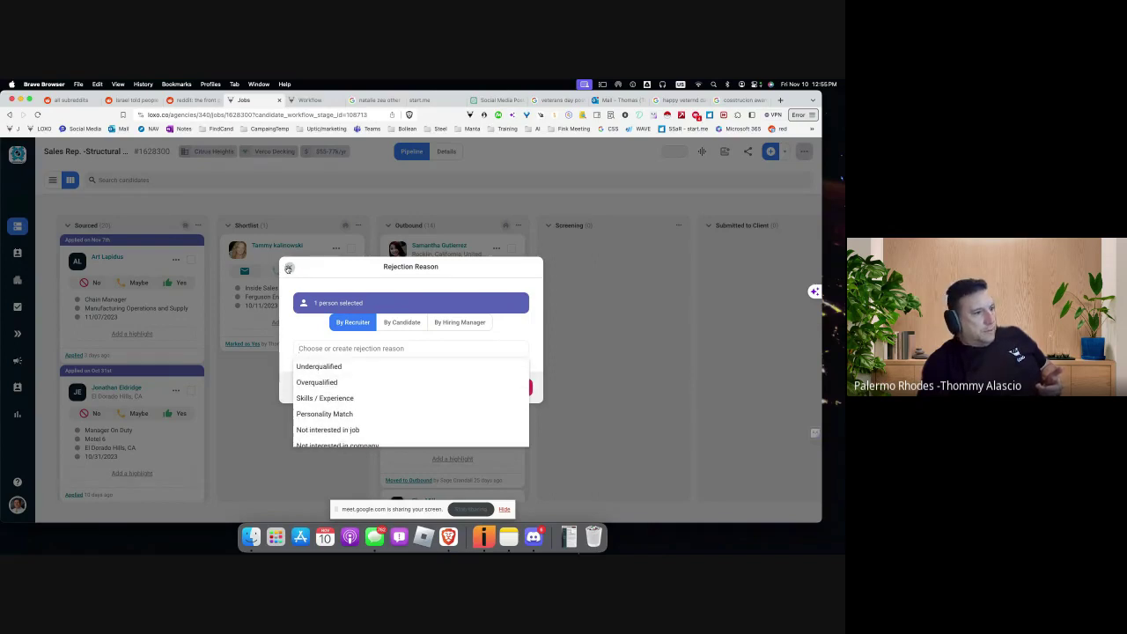
{"action": "left_click", "coordinate": [289, 267]}
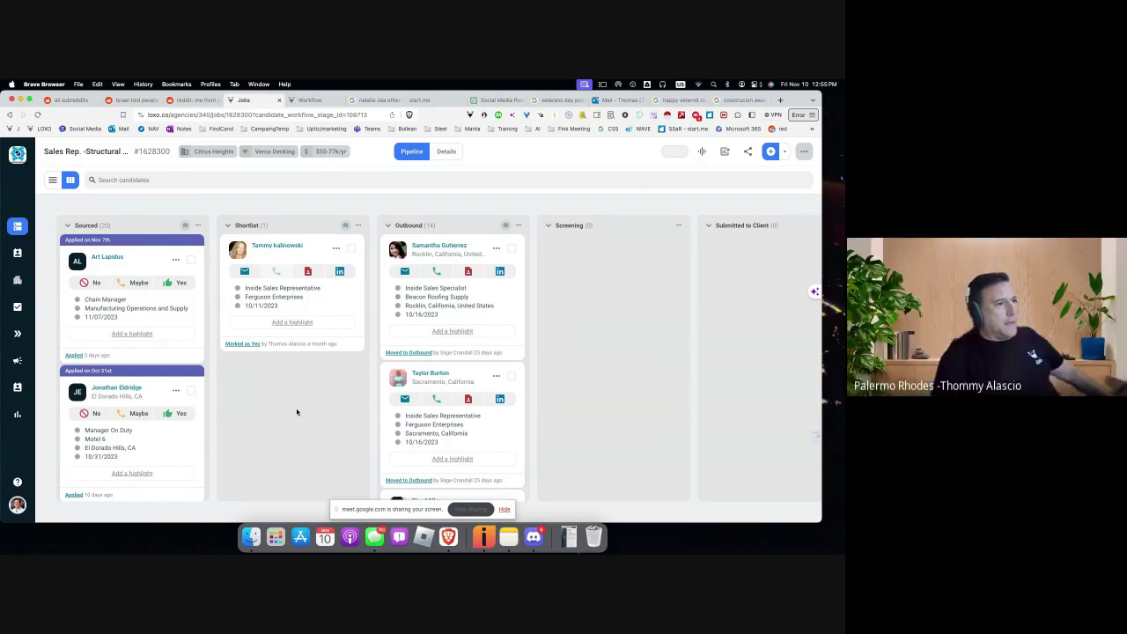
- View the profile of the caregiver from Antelope, CA in the Rejected stage and return to the pipeline
{"action": "scroll", "coordinate": [696, 344], "scroll_direction": "right", "scroll_amount": 10}
{"action": "scroll", "coordinate": [564, 342], "scroll_direction": "right", "scroll_amount": 5}
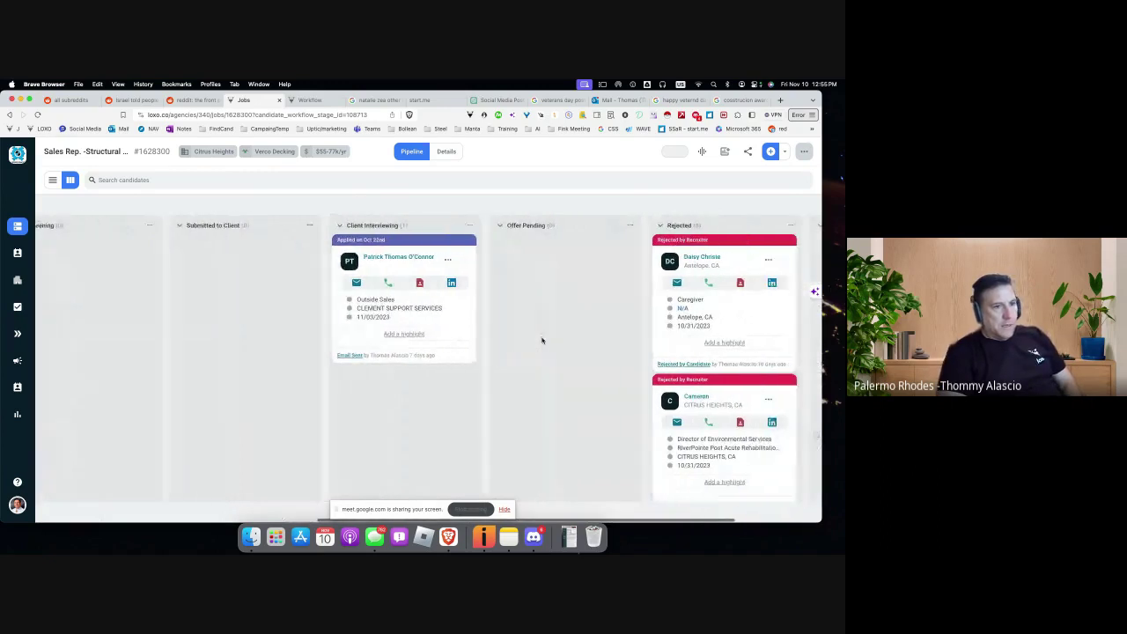
{"action": "left_click", "coordinate": [607, 259]}
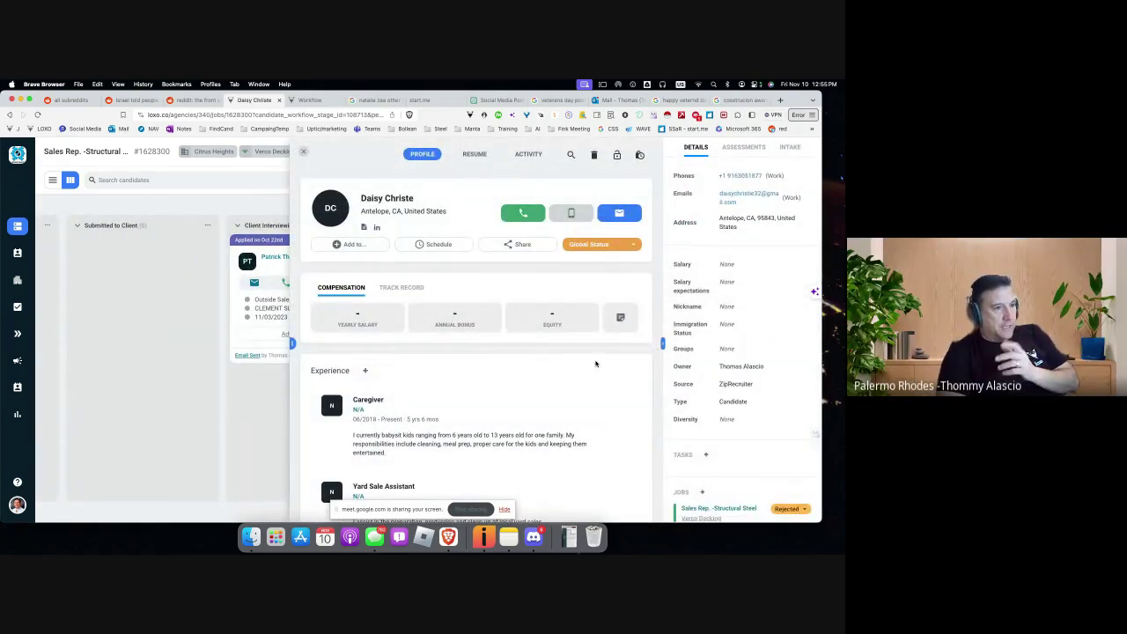
{"action": "left_click", "coordinate": [303, 152]}
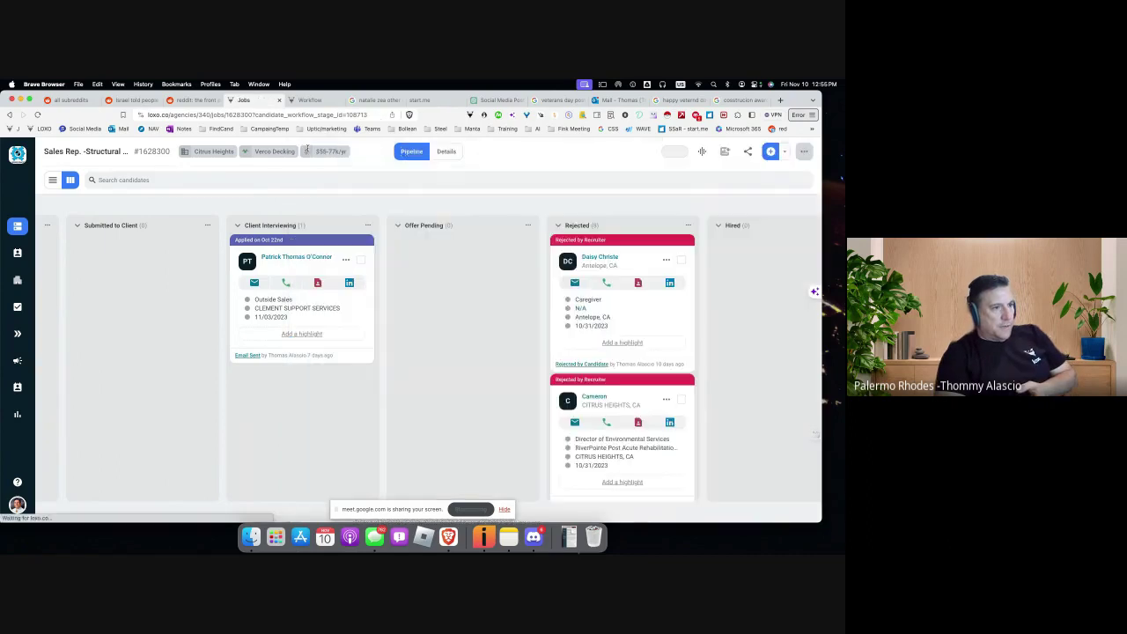
- Reject the Antelope, CA caregiver By Recruiter with a newly created rejection reason reading "Test for" plus a person's first name
{"action": "left_click", "coordinate": [667, 262]}
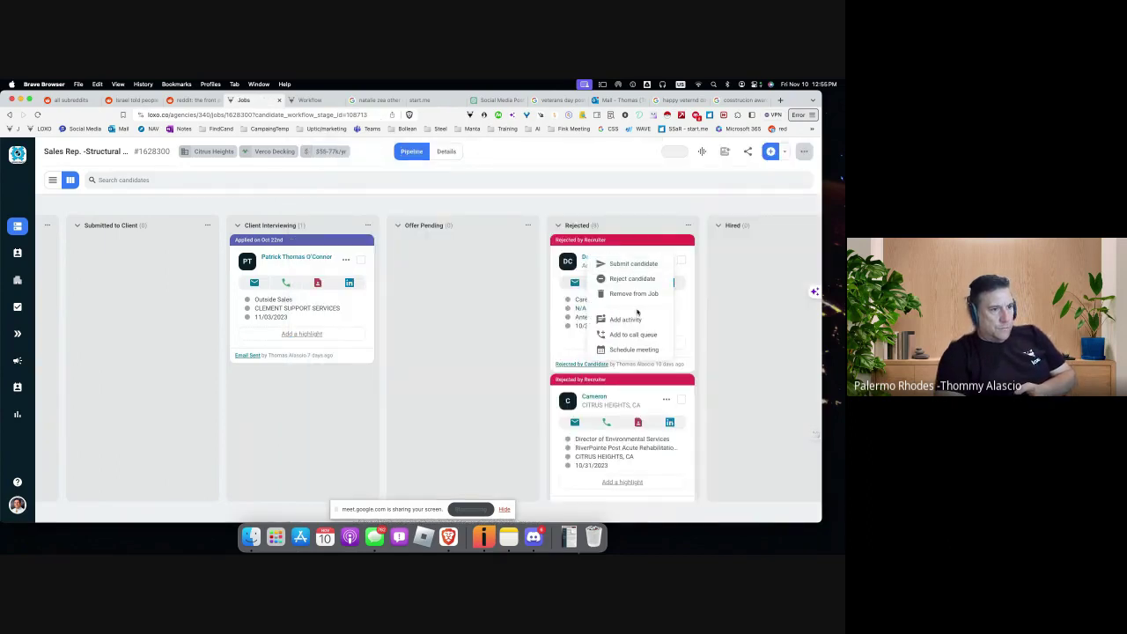
{"action": "left_click", "coordinate": [636, 279]}
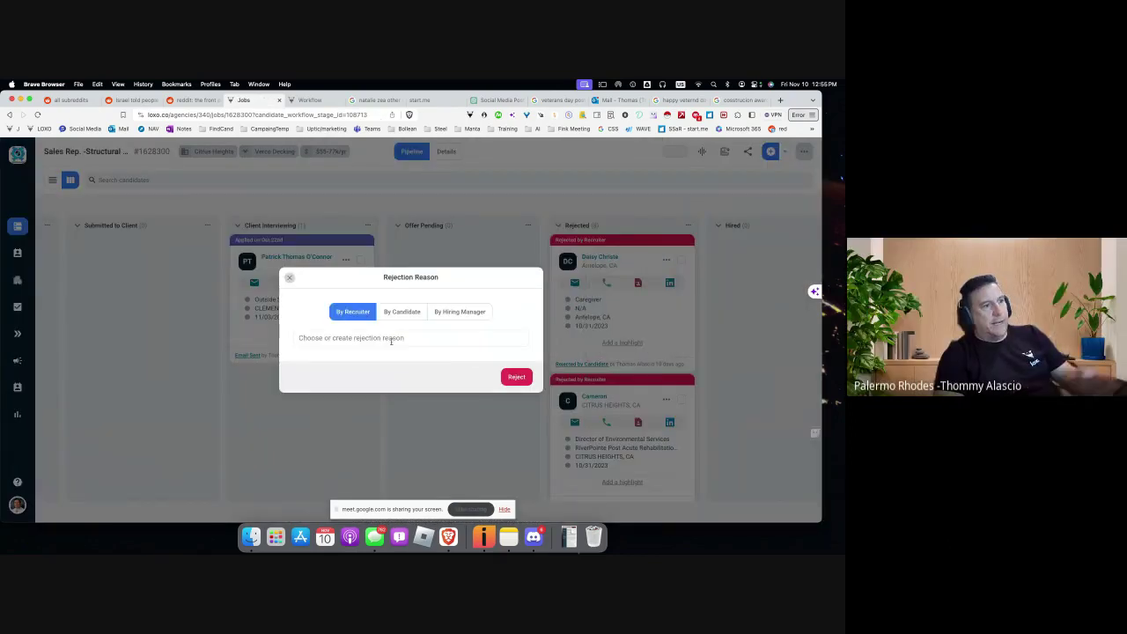
{"action": "left_click", "coordinate": [344, 340]}
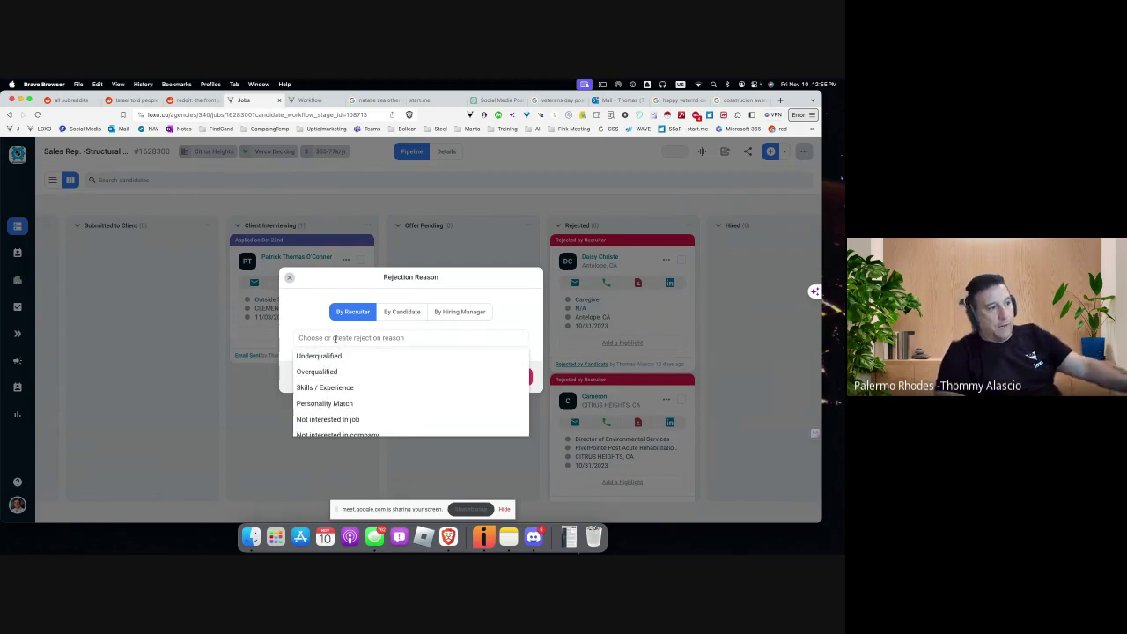
{"action": "type", "text": "Test fopr"}
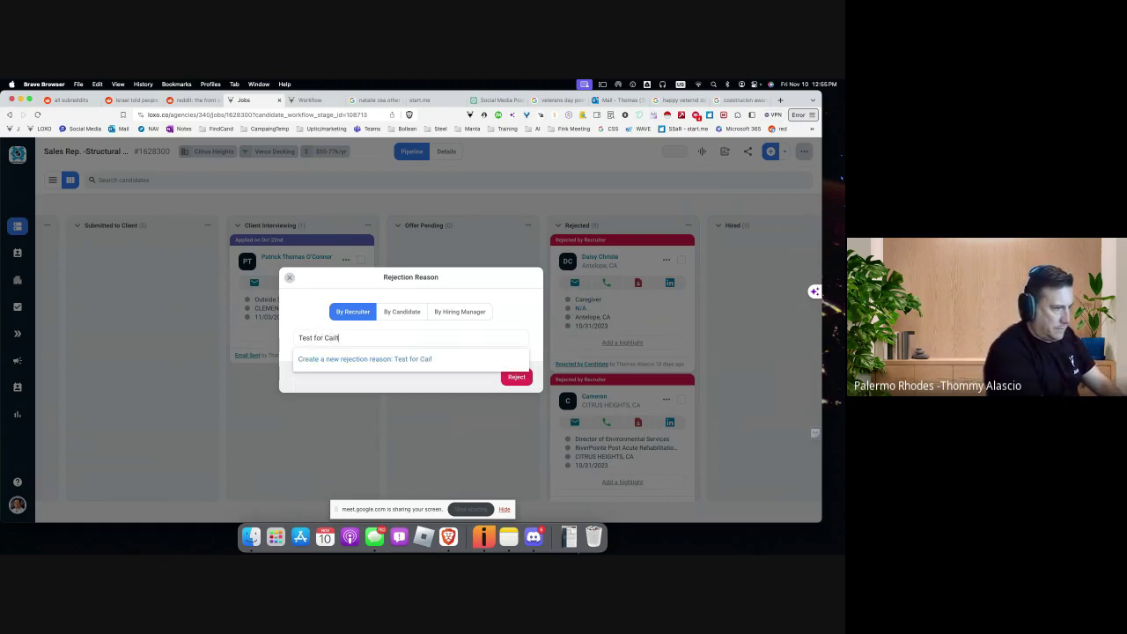
{"action": "type", "text": "Cailtyb"}
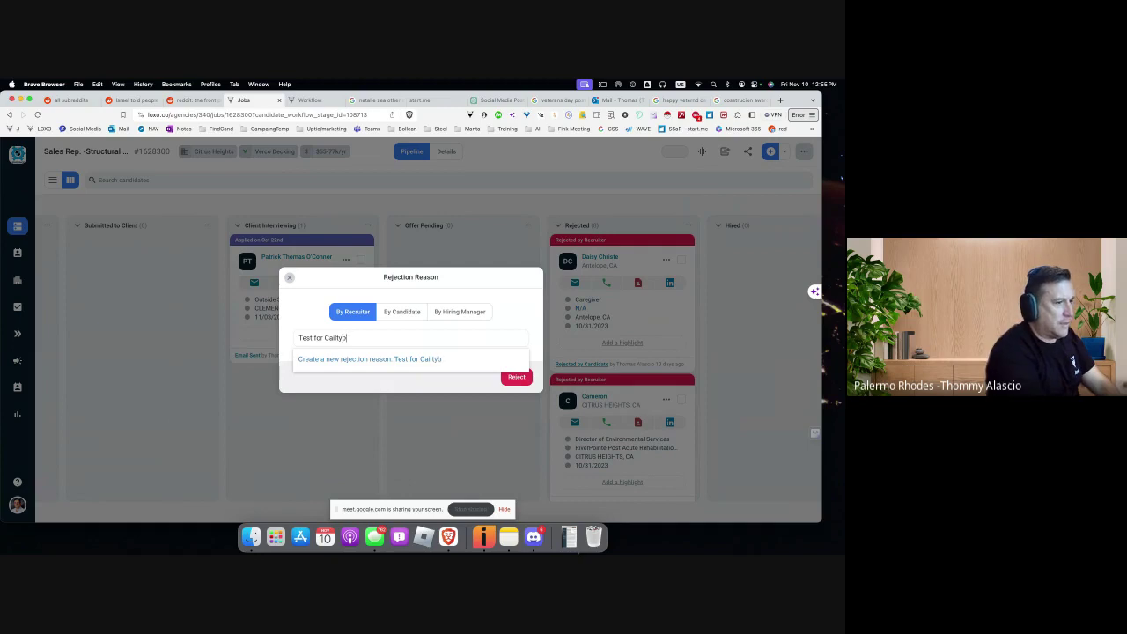
{"action": "left_click", "coordinate": [410, 362]}
{"action": "left_click", "coordinate": [521, 379]}
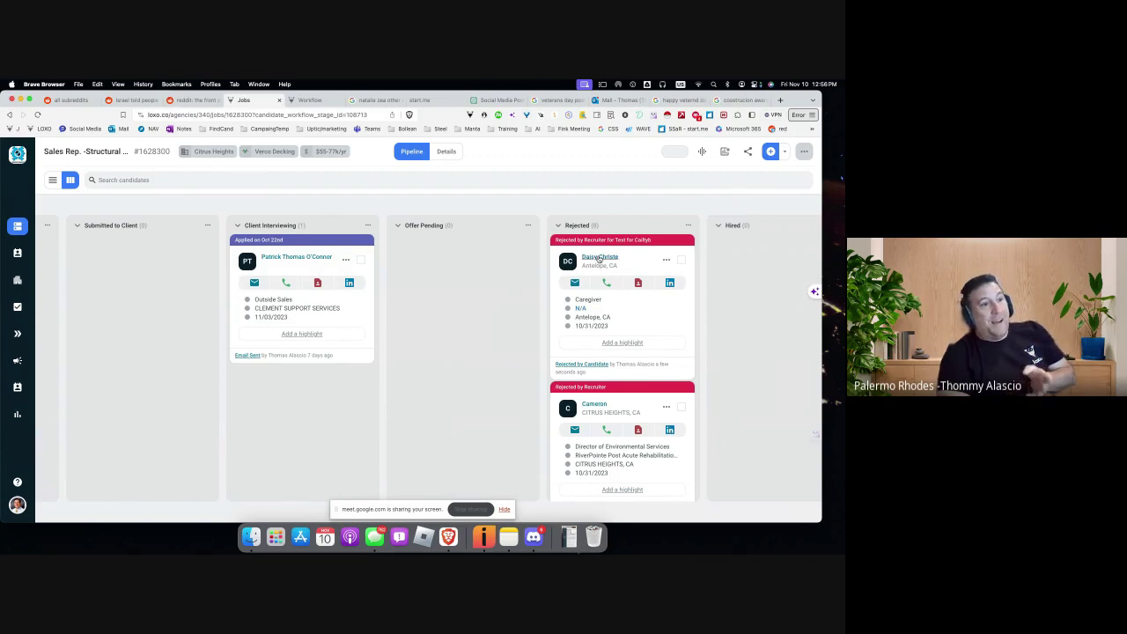
- Check the Antelope, CA caregiver's profile, then examine the full list of By Recruiter rejection reasons offered for that candidate
{"action": "left_click", "coordinate": [599, 257]}
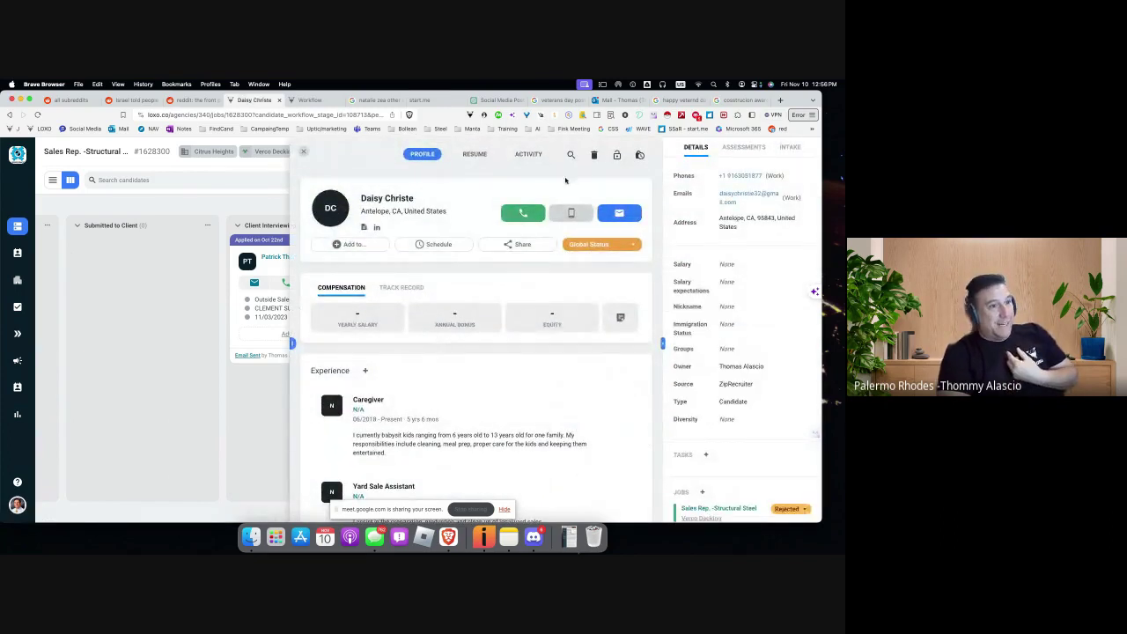
{"action": "left_click", "coordinate": [303, 152]}
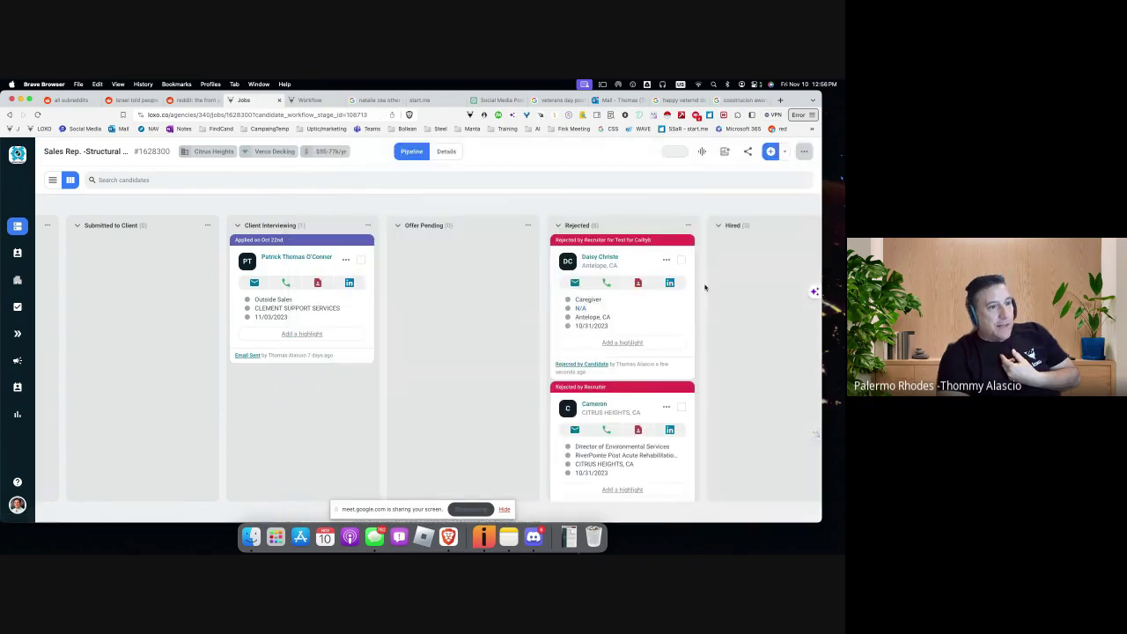
{"action": "left_click", "coordinate": [665, 260]}
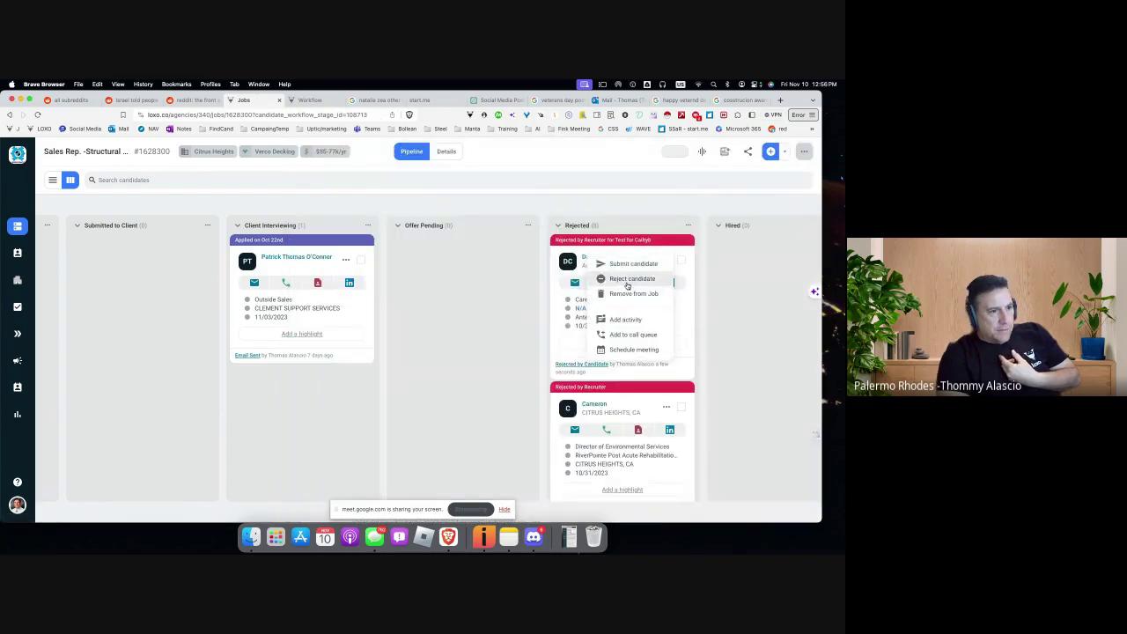
{"action": "left_click", "coordinate": [590, 317]}
{"action": "left_click", "coordinate": [405, 339]}
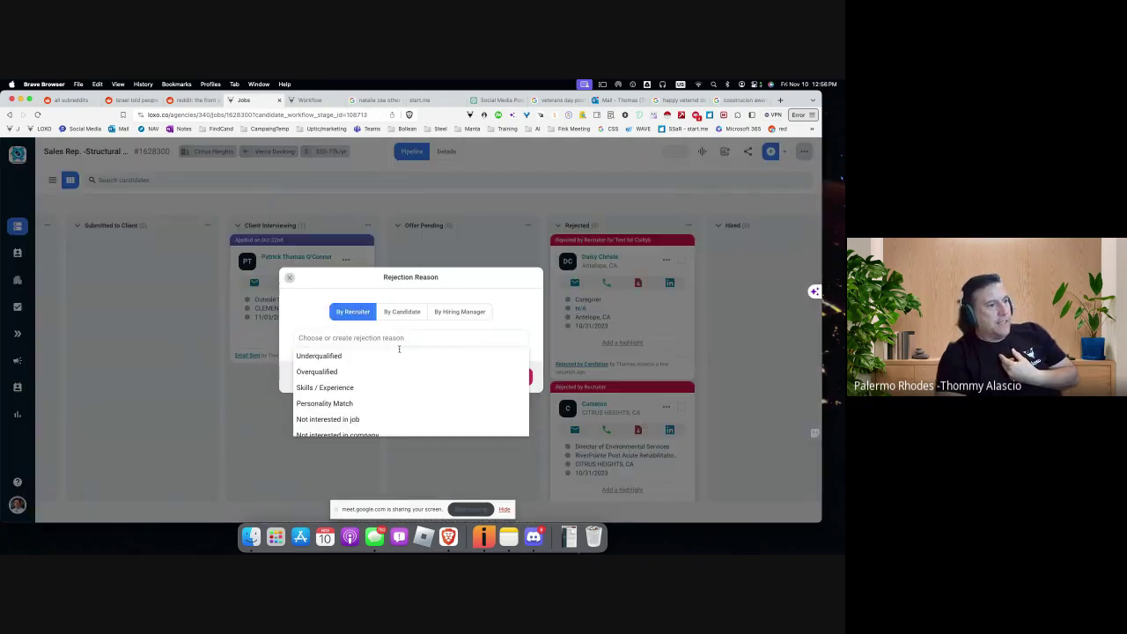
{"action": "scroll", "coordinate": [390, 369], "scroll_direction": "down", "scroll_amount": 3}
{"action": "scroll", "coordinate": [390, 370], "scroll_direction": "down", "scroll_amount": 5}
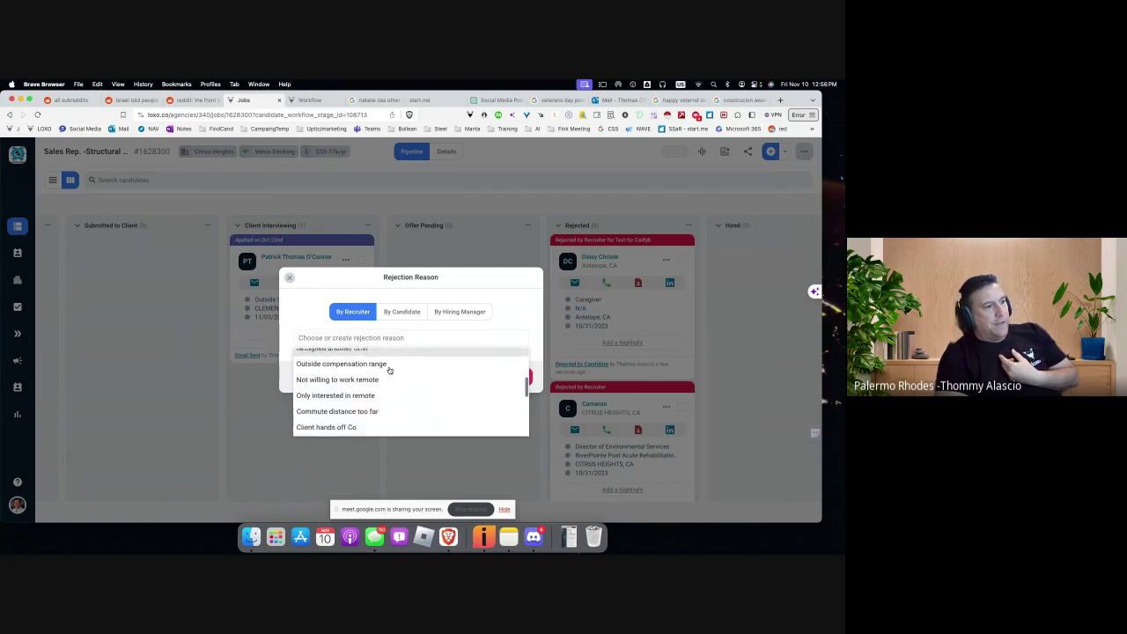
{"action": "scroll", "coordinate": [390, 370], "scroll_direction": "down", "scroll_amount": 4}
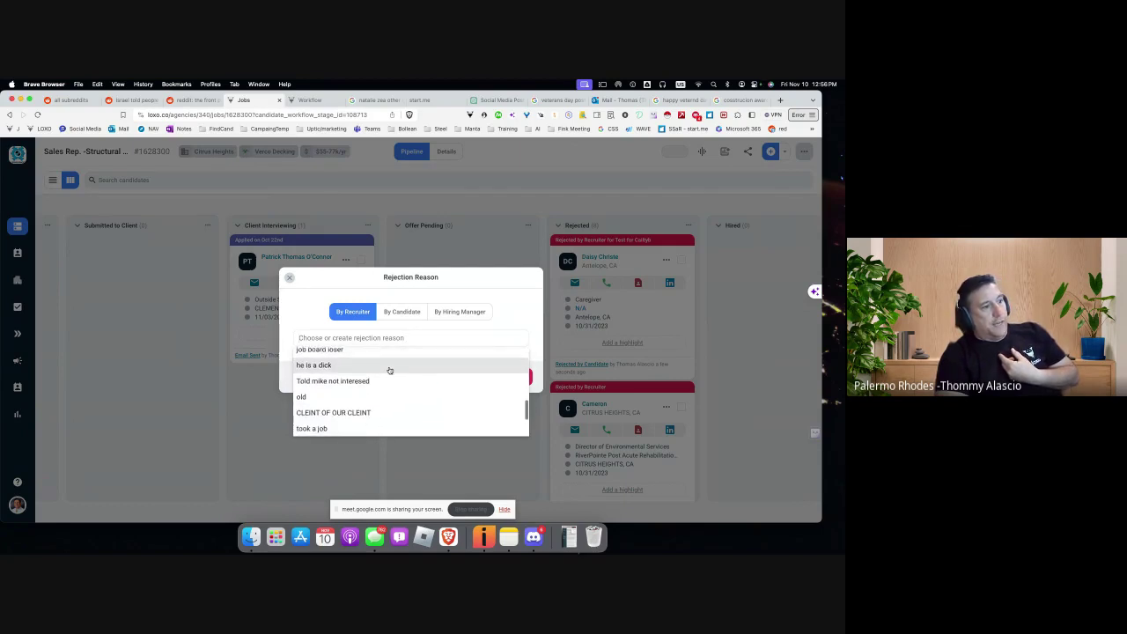
{"action": "scroll", "coordinate": [390, 371], "scroll_direction": "down", "scroll_amount": 3}
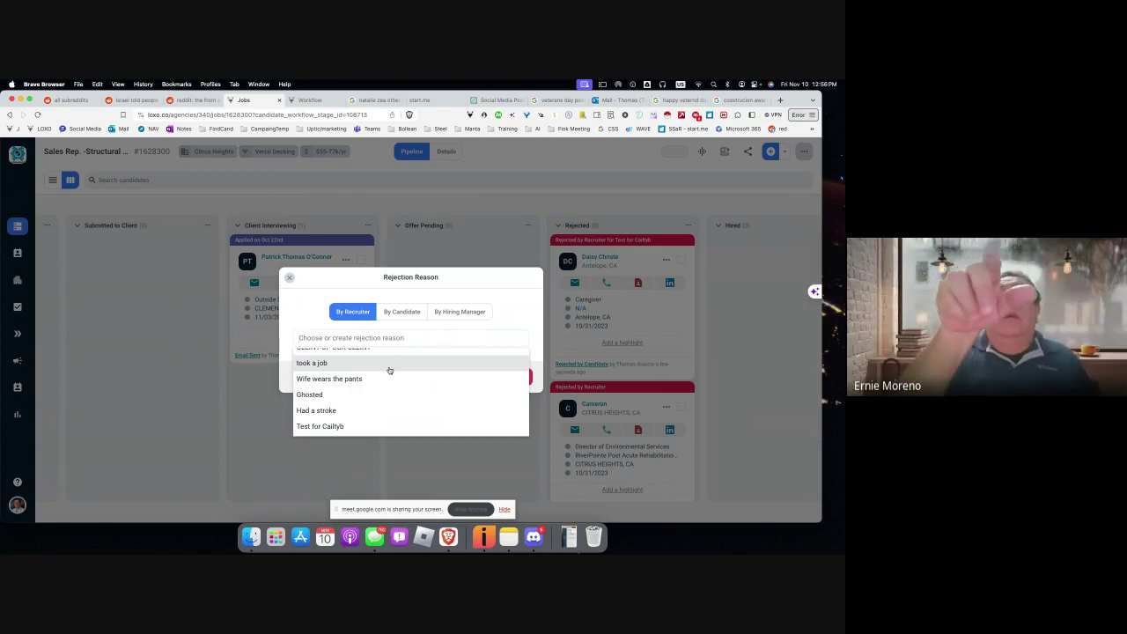
- Search the rejection reasons for "ca", then close the dialog without rejecting the candidate
{"action": "type", "text": "rtgg"}
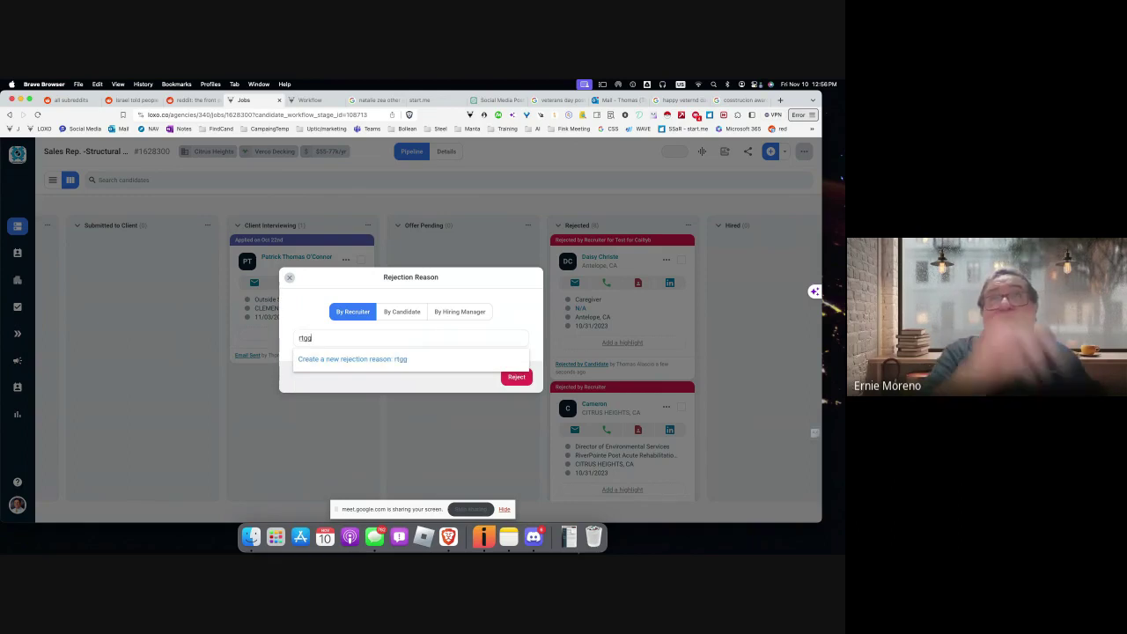
{"action": "key", "text": "BackSpace"}
{"action": "key", "text": "BackSpace"}
{"action": "key", "text": "BackSpace"}
{"action": "key", "text": "BackSpace"}
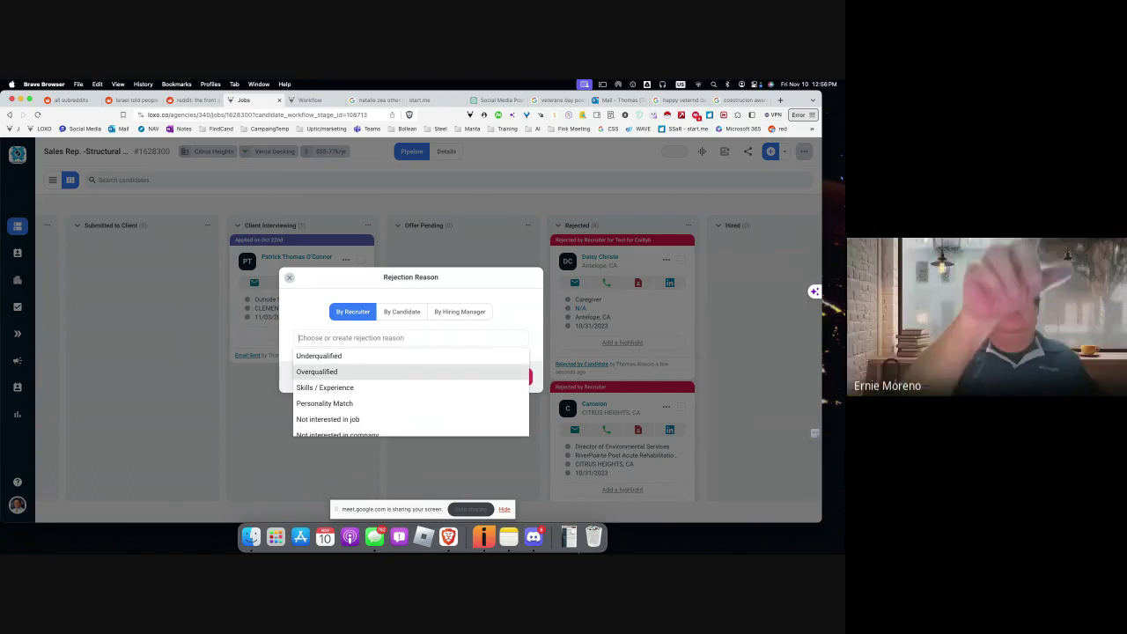
{"action": "type", "text": "ca"}
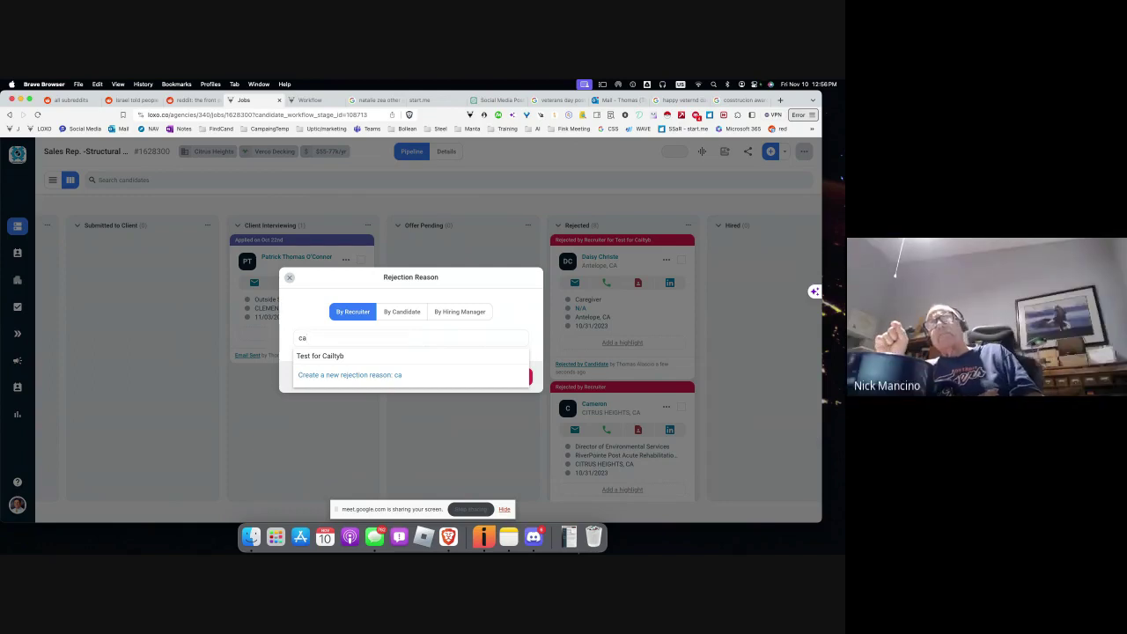
{"action": "key", "text": "Escape"}
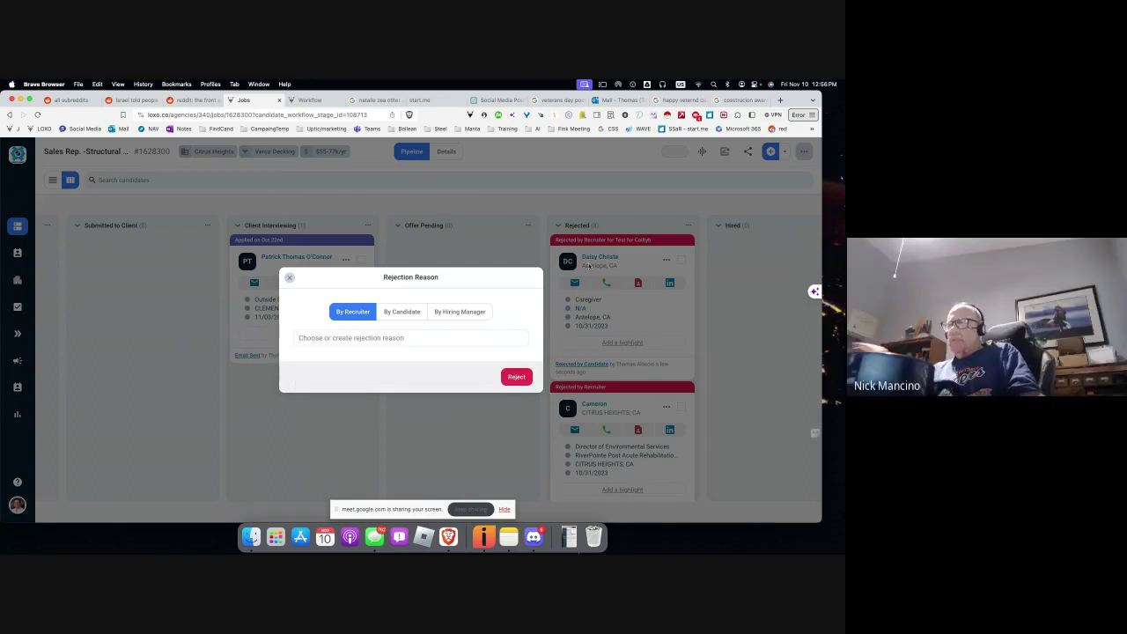
{"action": "triple_click", "coordinate": [408, 280]}
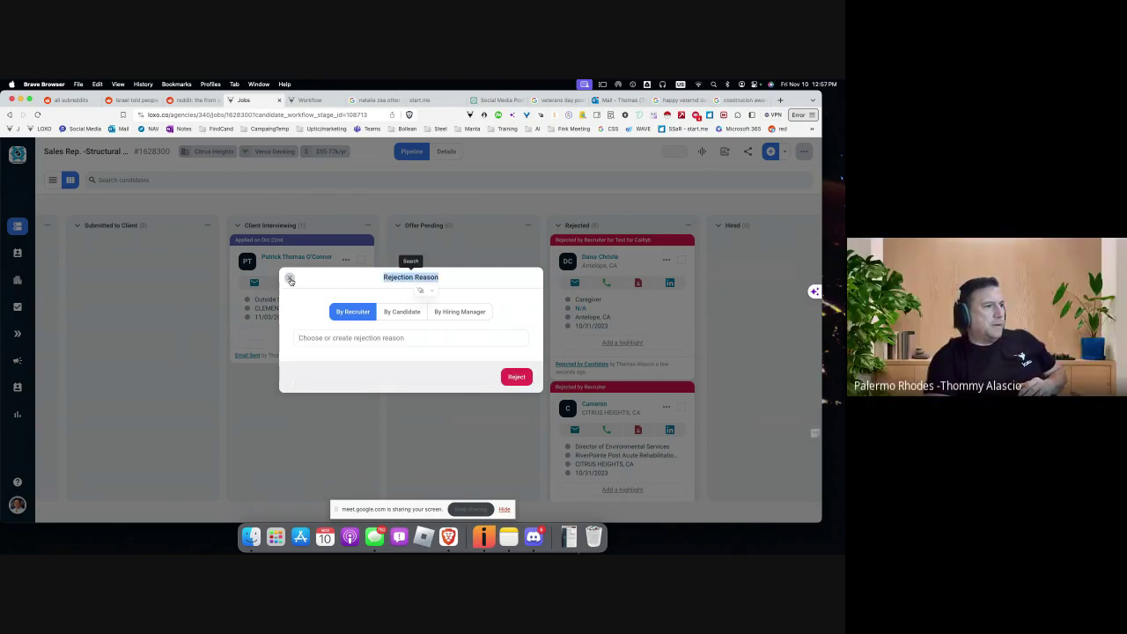
{"action": "left_click", "coordinate": [291, 280]}
- Remove the Nov 10, 2023 rejection event from the Antelope, CA caregiver's activity history and return to the pipeline
{"action": "left_click", "coordinate": [600, 256]}
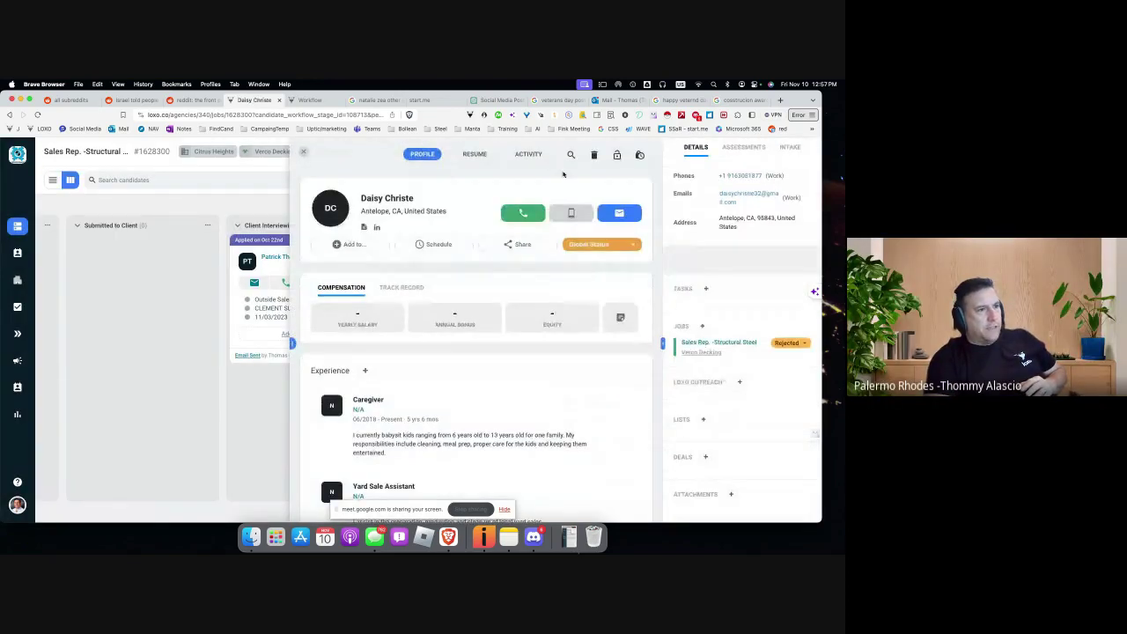
{"action": "left_click", "coordinate": [528, 154]}
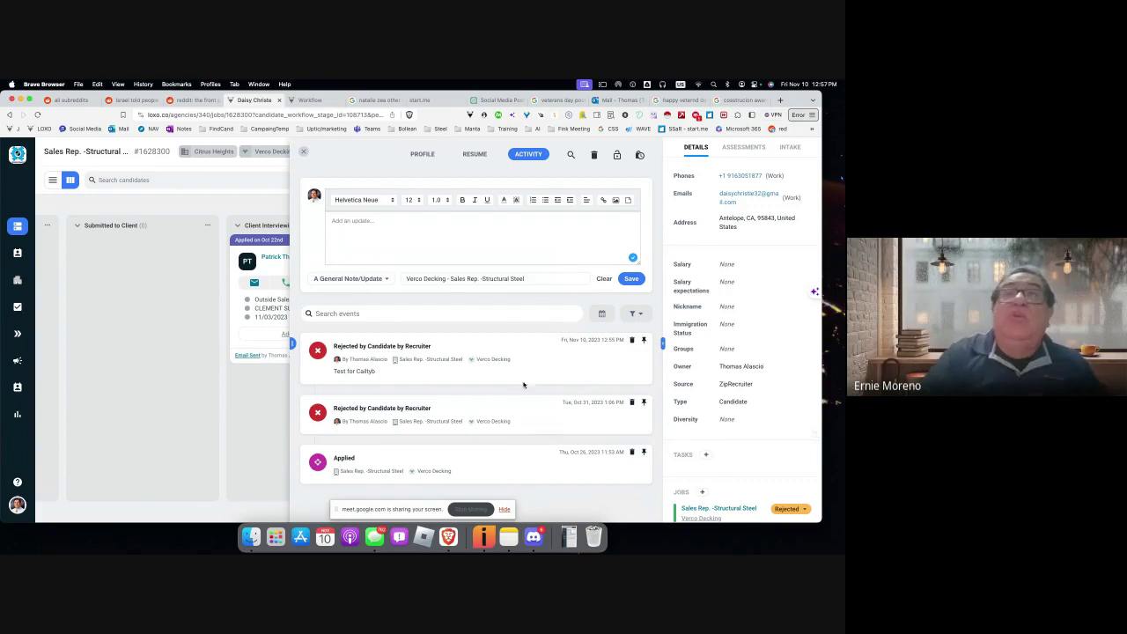
{"action": "left_click", "coordinate": [631, 339]}
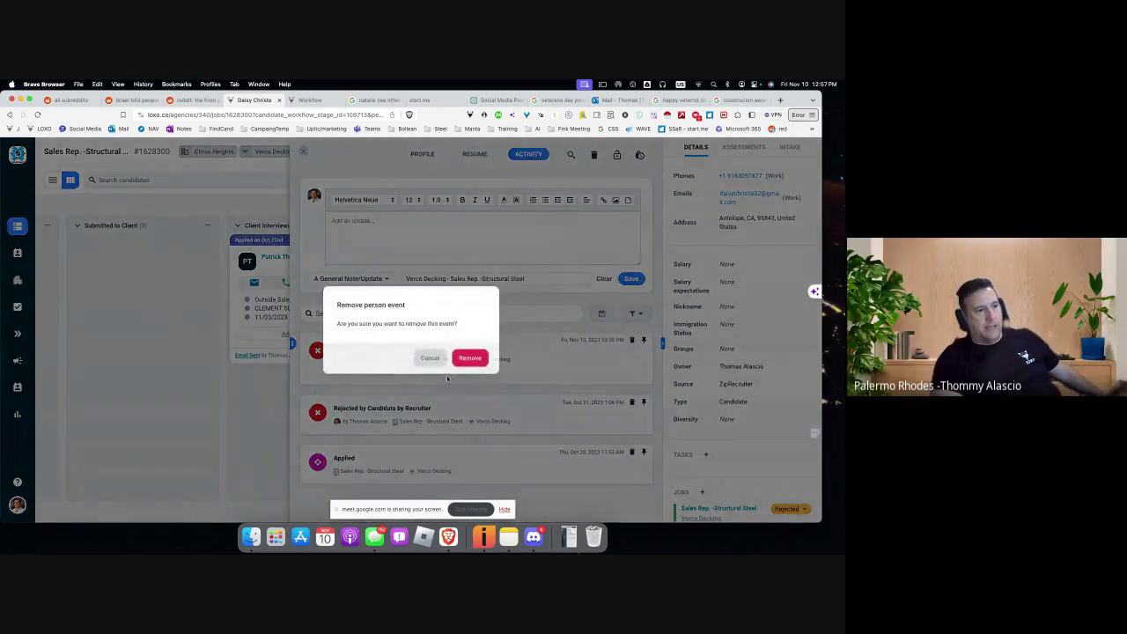
{"action": "left_click", "coordinate": [470, 358]}
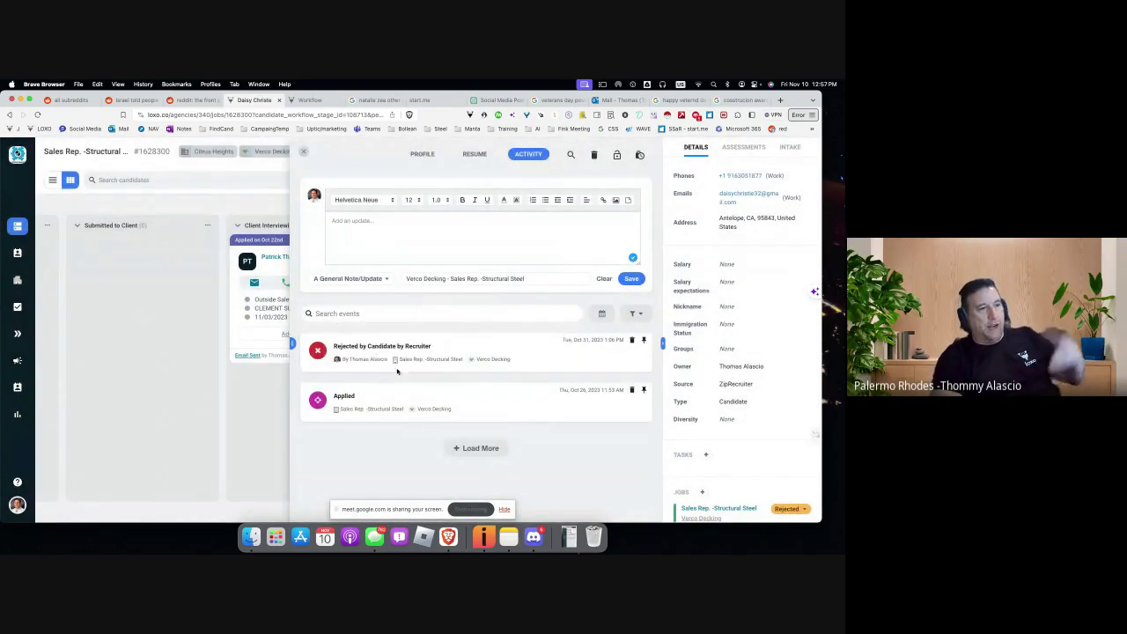
{"action": "left_click", "coordinate": [305, 152]}
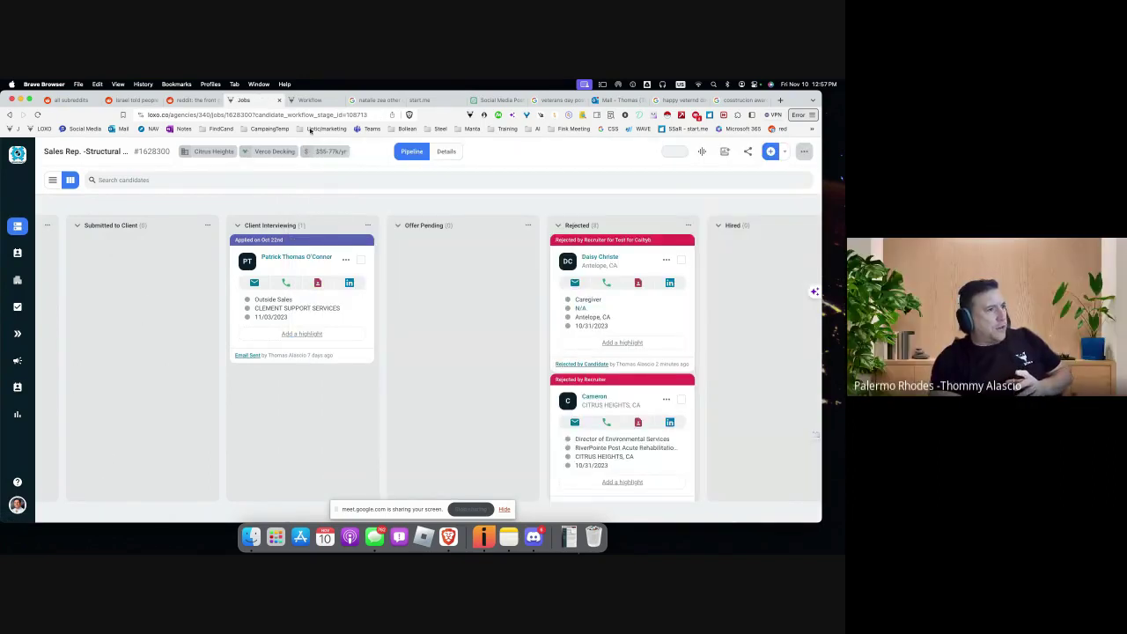
- Switch to the workflow settings and look through the workspace's job statuses and person tags
{"action": "left_click", "coordinate": [310, 100]}
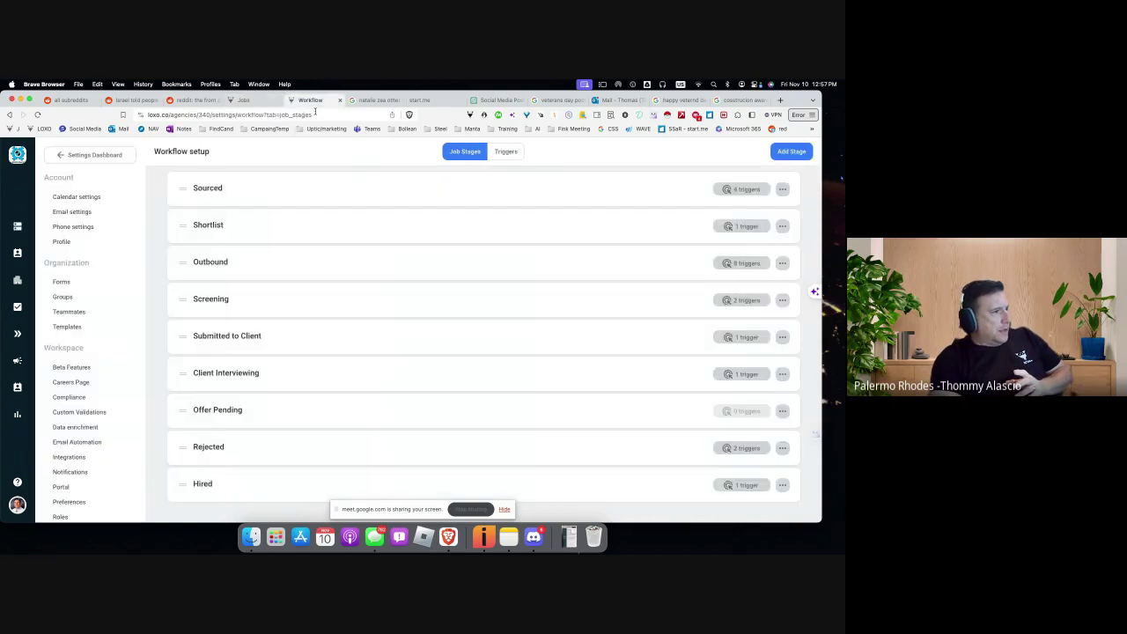
{"action": "scroll", "coordinate": [86, 435], "scroll_direction": "down", "scroll_amount": 2}
{"action": "scroll", "coordinate": [85, 435], "scroll_direction": "down", "scroll_amount": 1}
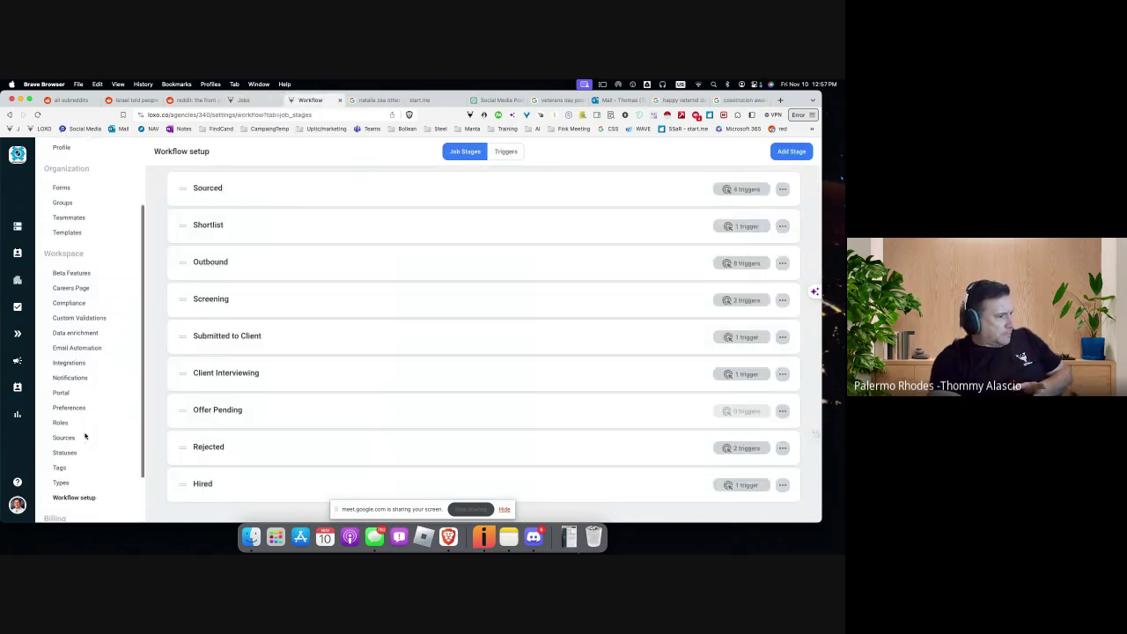
{"action": "left_click", "coordinate": [65, 450]}
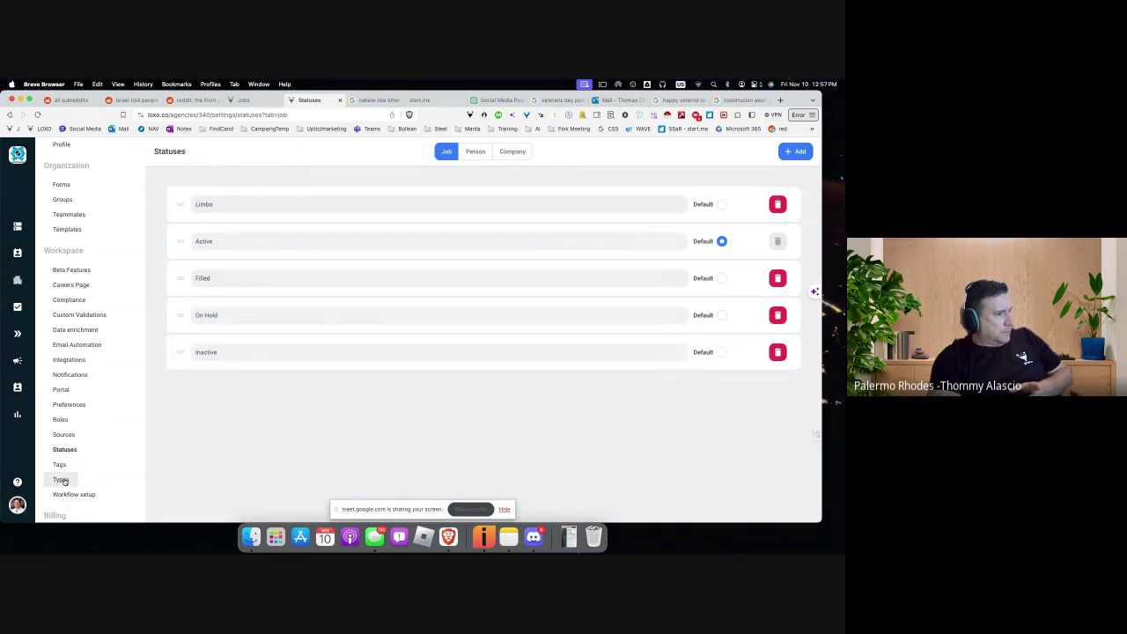
{"action": "left_click", "coordinate": [62, 480]}
{"action": "left_click", "coordinate": [61, 466]}
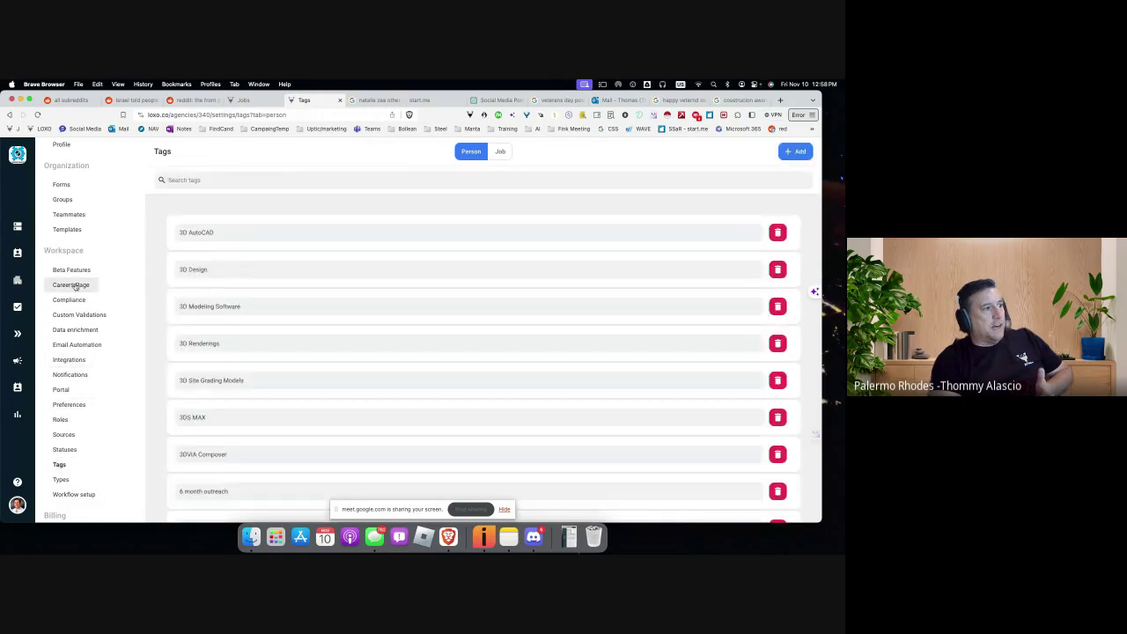
{"action": "scroll", "coordinate": [85, 300], "scroll_direction": "down", "scroll_amount": 2}
{"action": "scroll", "coordinate": [62, 189], "scroll_direction": "up", "scroll_amount": 5}
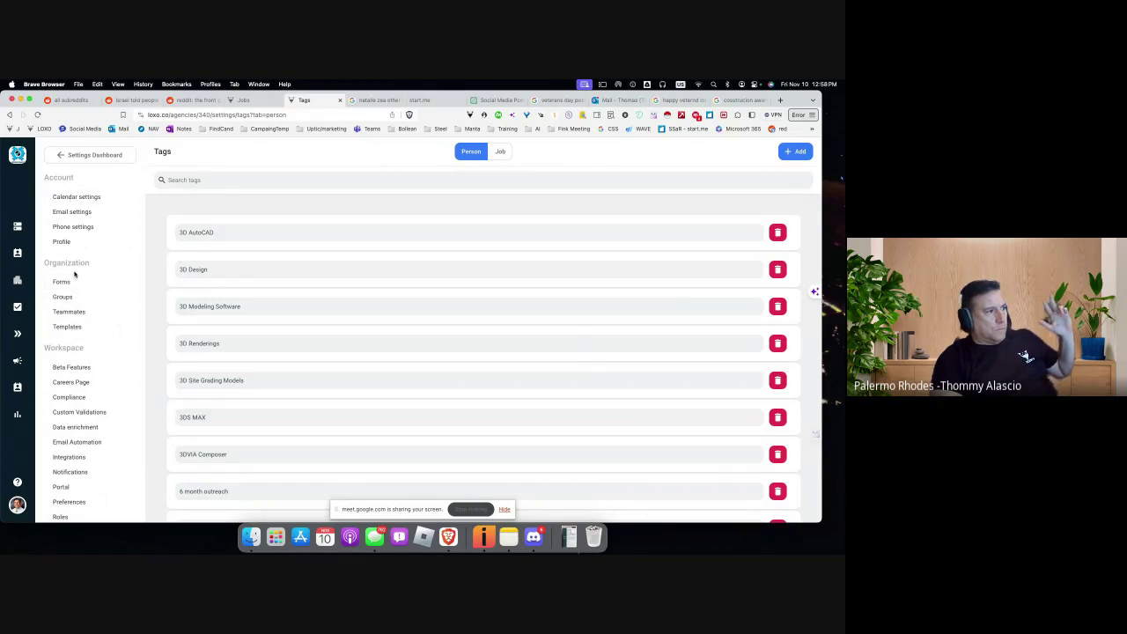
- Look through the workspace's Integrations, Notifications, Portal, Preferences and Roles settings
{"action": "scroll", "coordinate": [89, 442], "scroll_direction": "down", "scroll_amount": 1}
{"action": "left_click", "coordinate": [85, 440]}
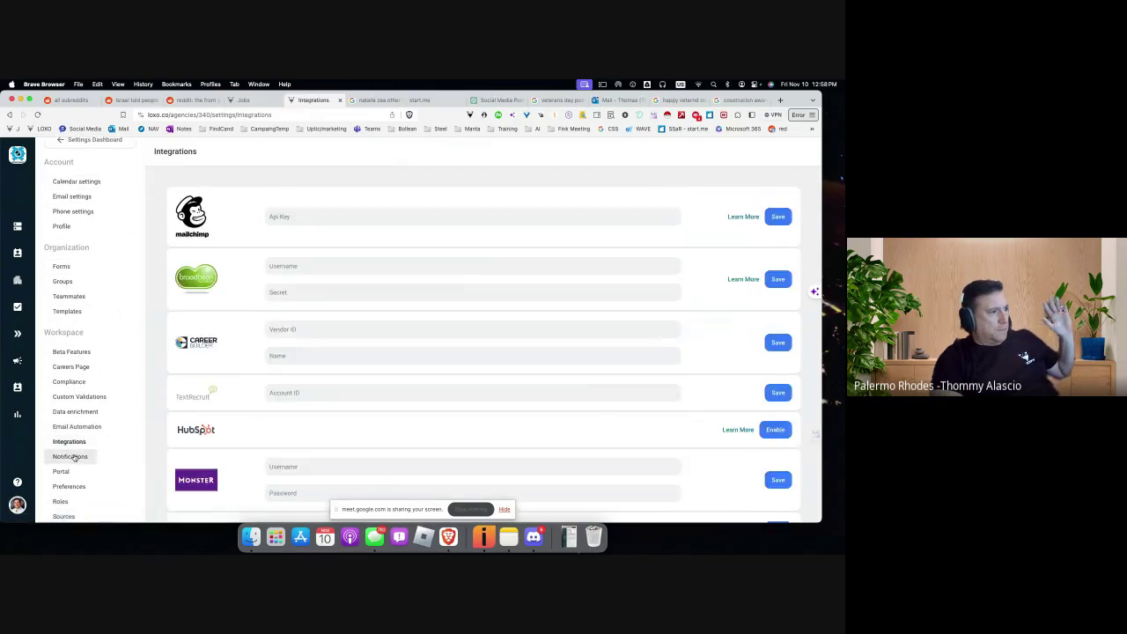
{"action": "left_click", "coordinate": [74, 457]}
{"action": "scroll", "coordinate": [74, 459], "scroll_direction": "down", "scroll_amount": 1}
{"action": "left_click", "coordinate": [61, 448]}
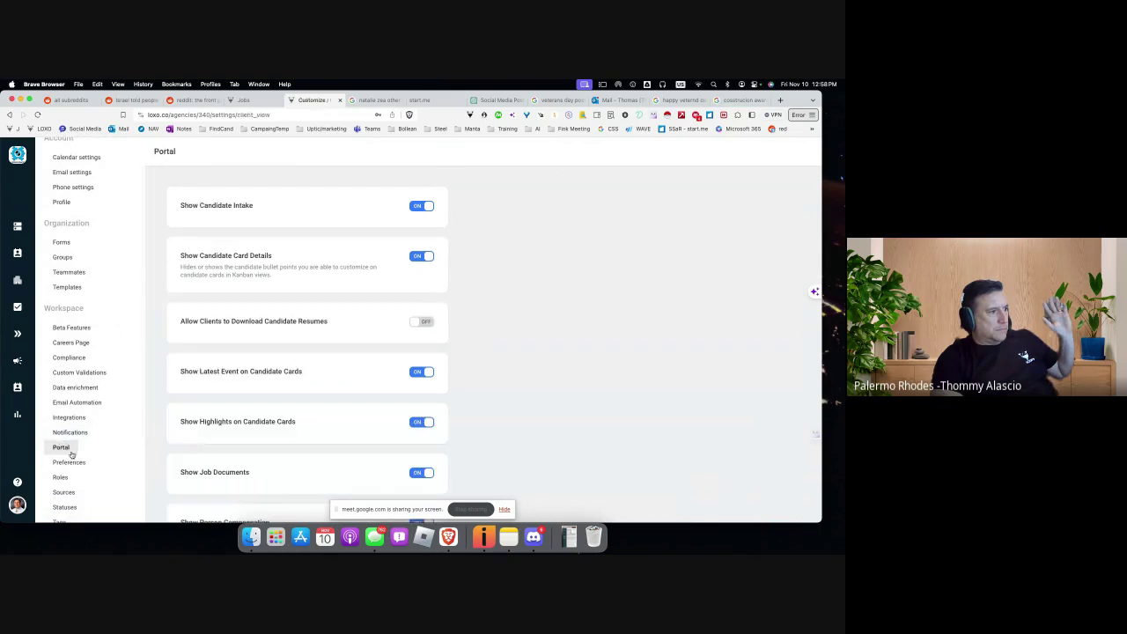
{"action": "left_click", "coordinate": [70, 459]}
{"action": "scroll", "coordinate": [103, 446], "scroll_direction": "down", "scroll_amount": 2}
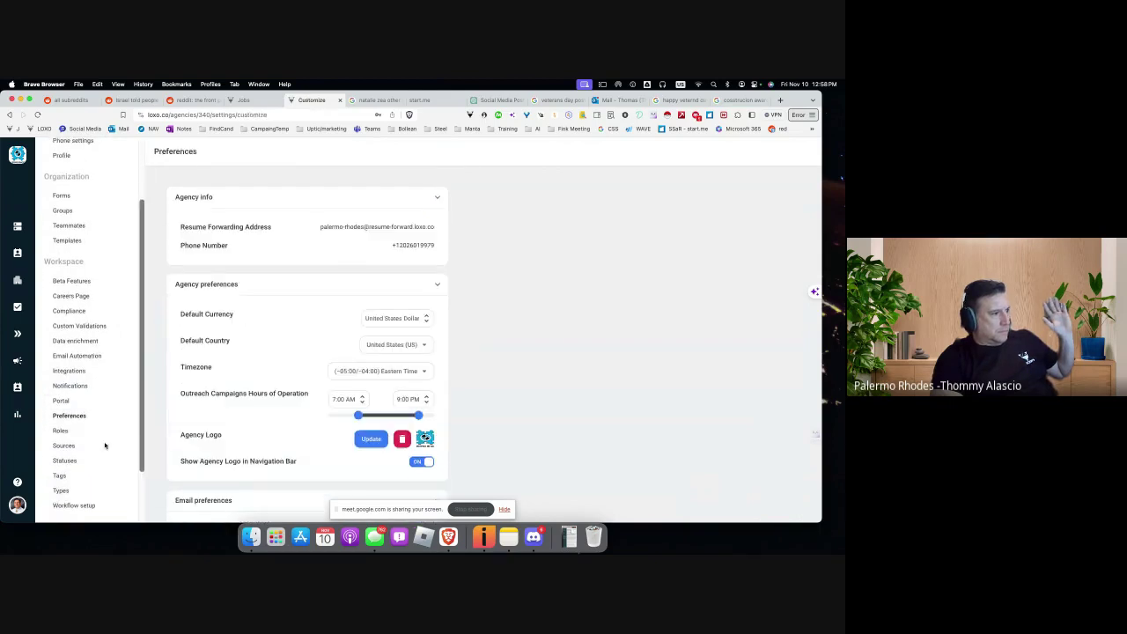
{"action": "left_click", "coordinate": [61, 430]}
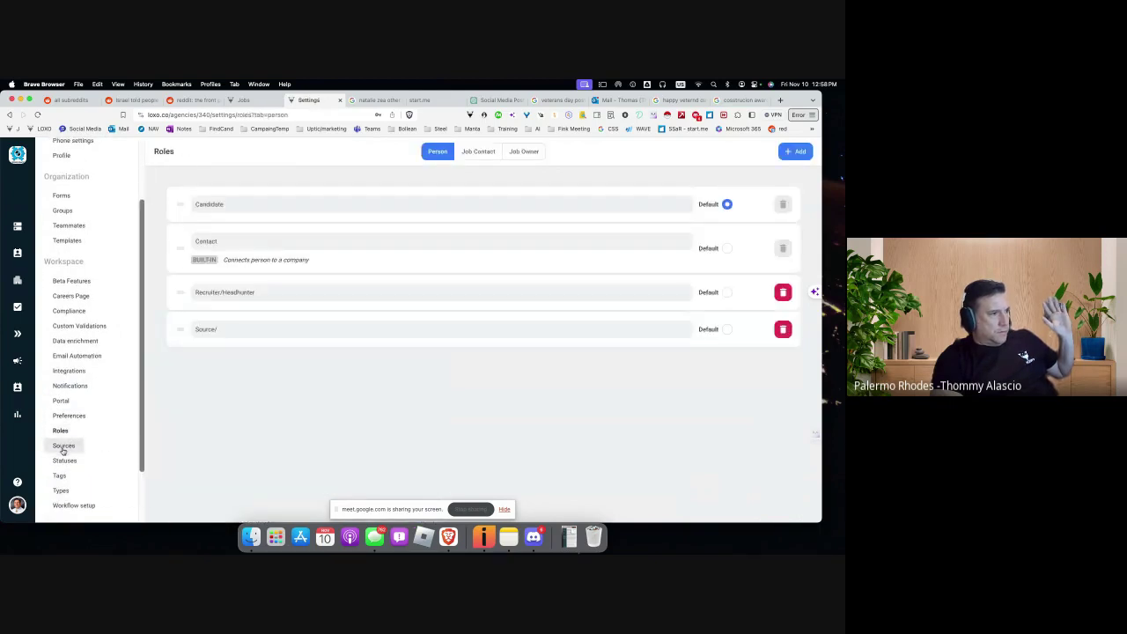
- Review the statuses defined for jobs and for persons in the workspace settings
{"action": "left_click", "coordinate": [62, 459]}
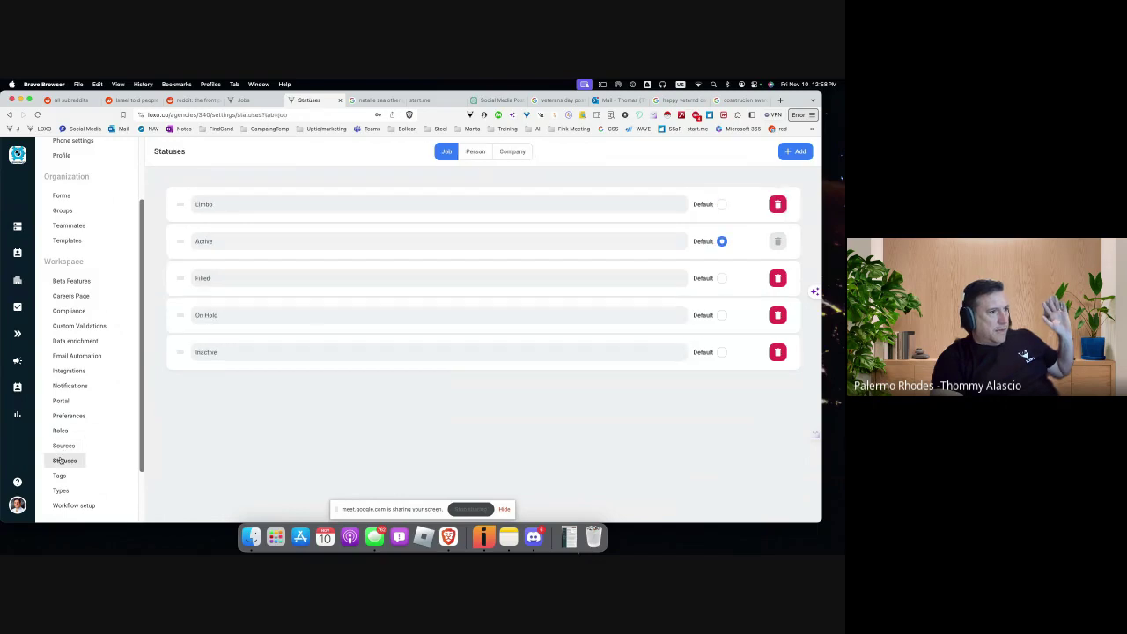
{"action": "left_click", "coordinate": [476, 152]}
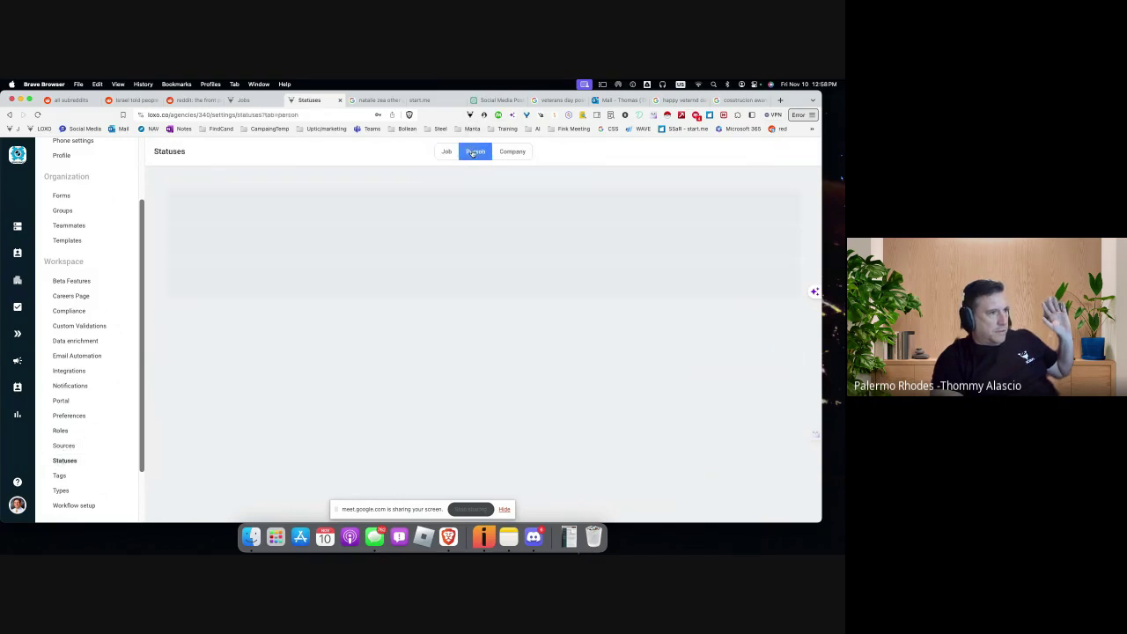
{"action": "scroll", "coordinate": [467, 260], "scroll_direction": "down", "scroll_amount": 1}
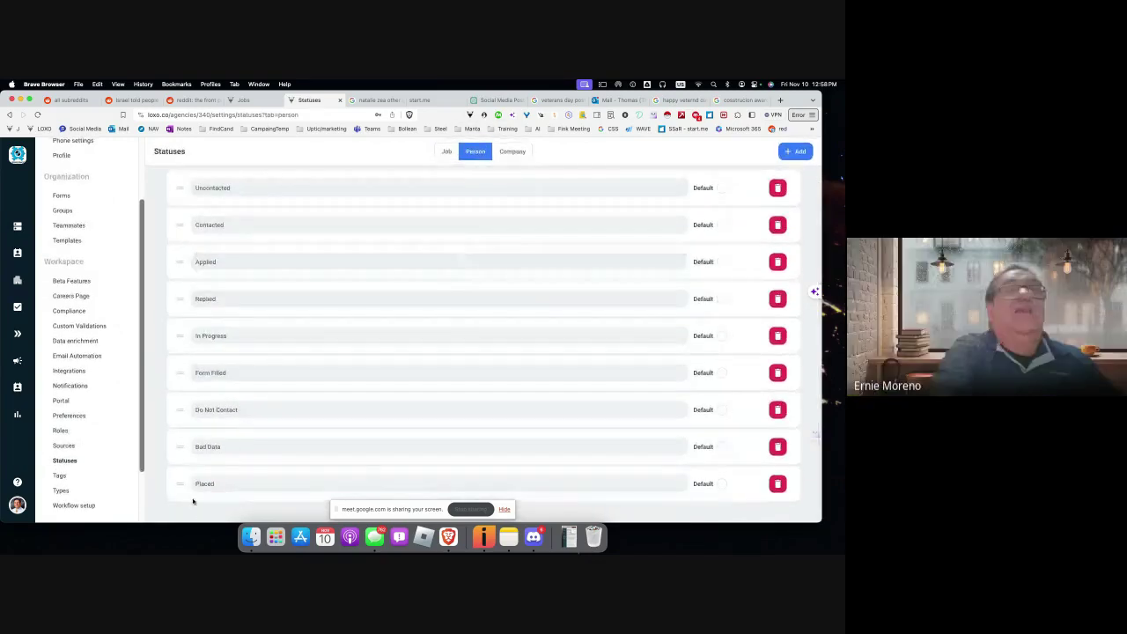
- Check the Tags and Types settings, then return to the job stages in the workflow setup
{"action": "left_click", "coordinate": [62, 476]}
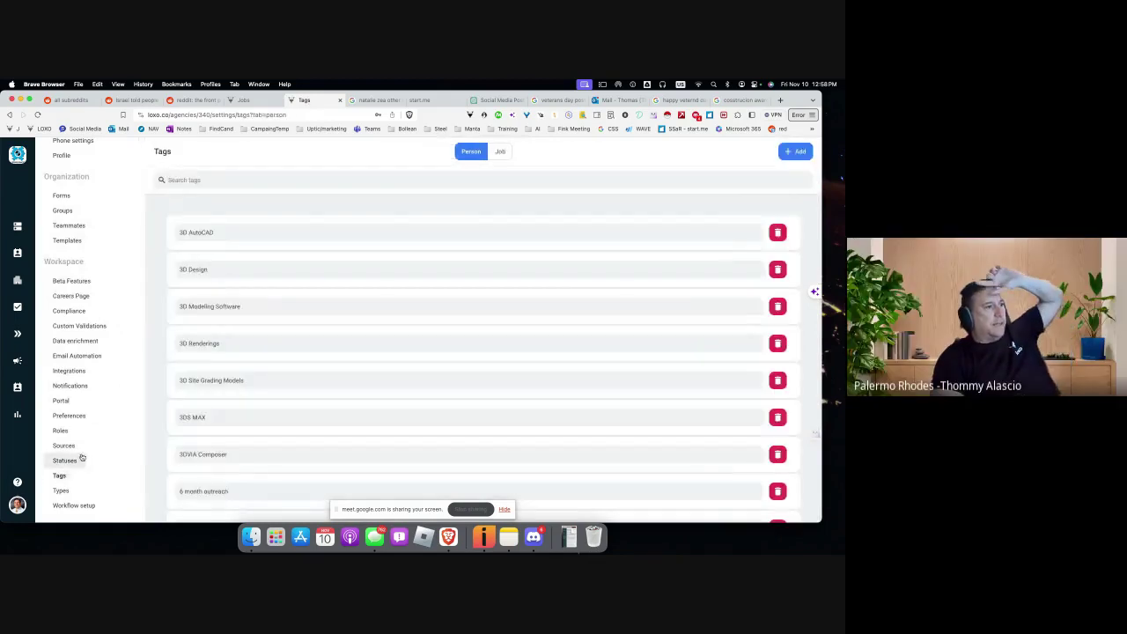
{"action": "left_click", "coordinate": [60, 485]}
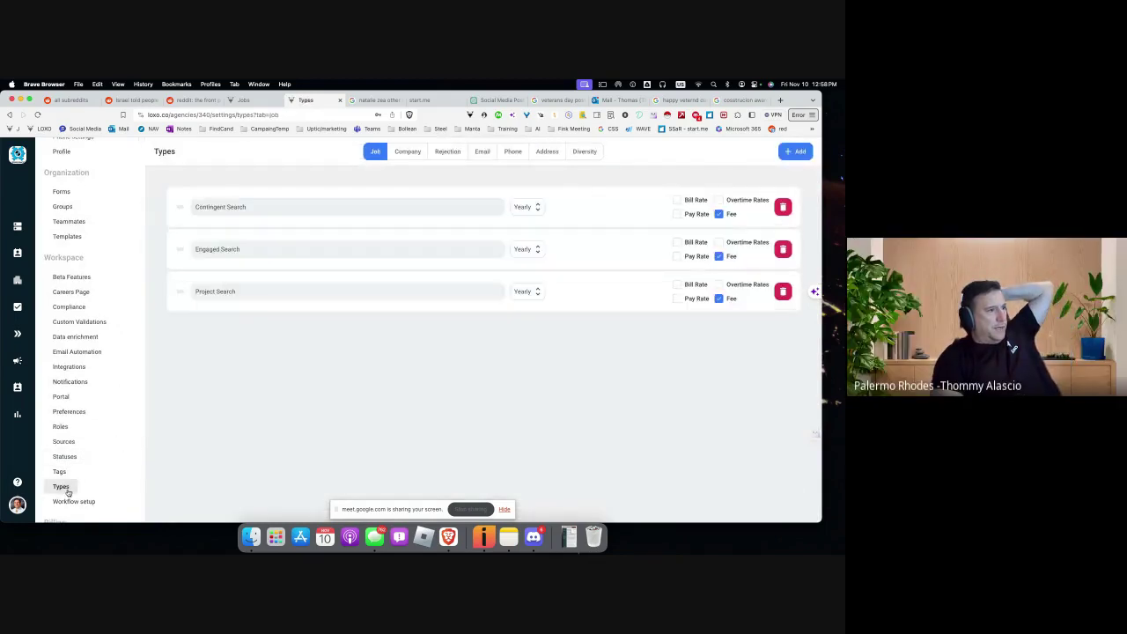
{"action": "left_click", "coordinate": [88, 503]}
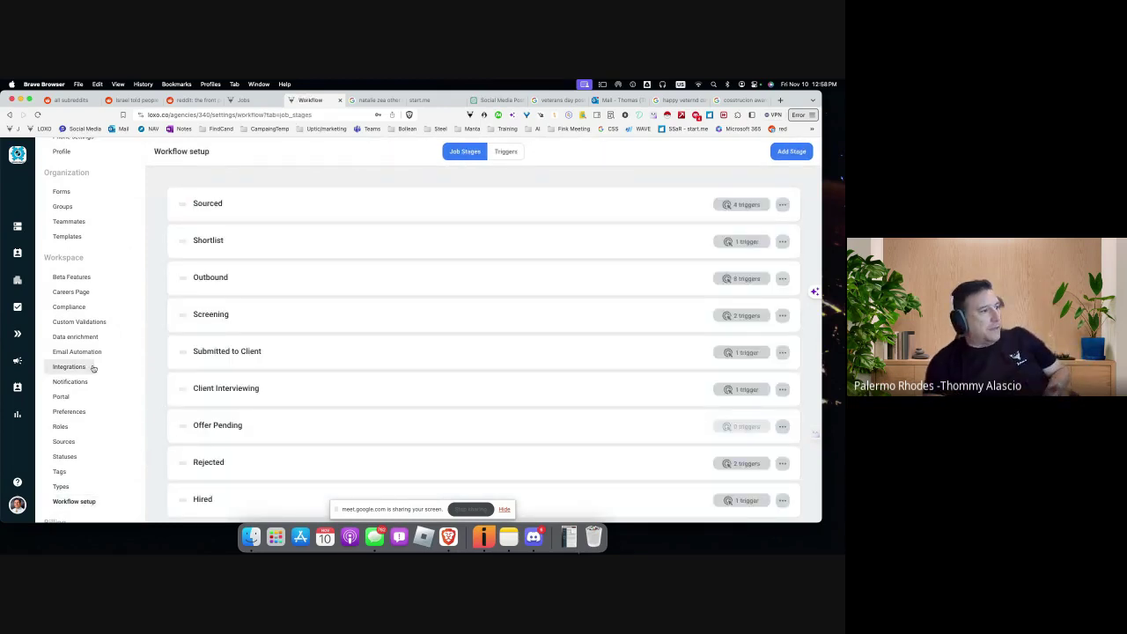
{"action": "scroll", "coordinate": [112, 346], "scroll_direction": "down", "scroll_amount": 2}
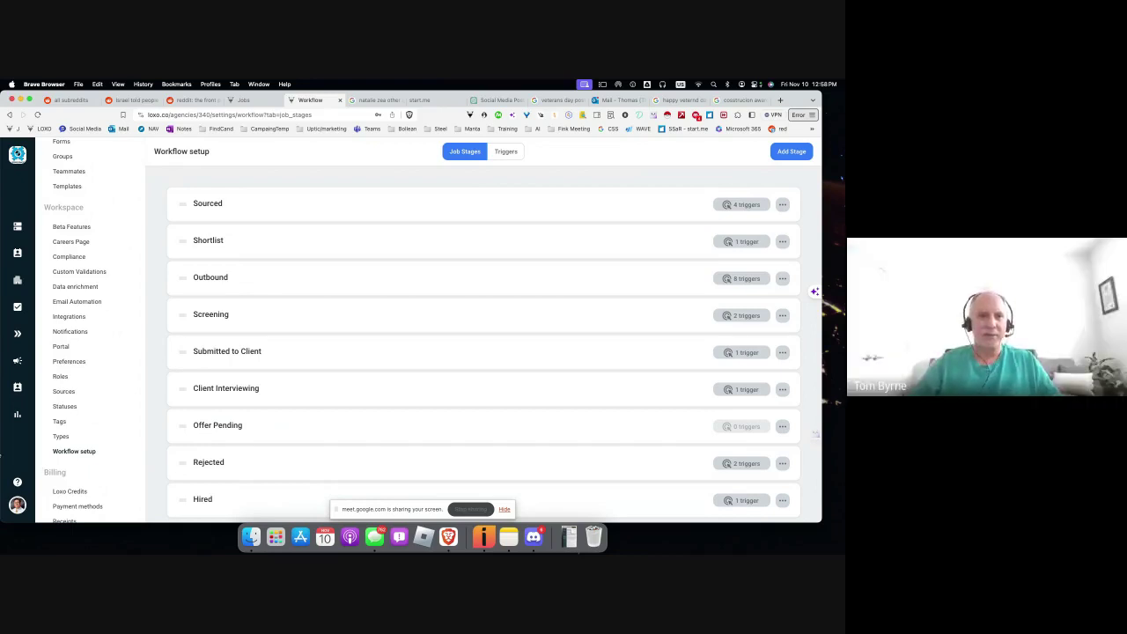
- View the Placements leaderboard from the reporting dashboard's default board
{"action": "left_click", "coordinate": [17, 413]}
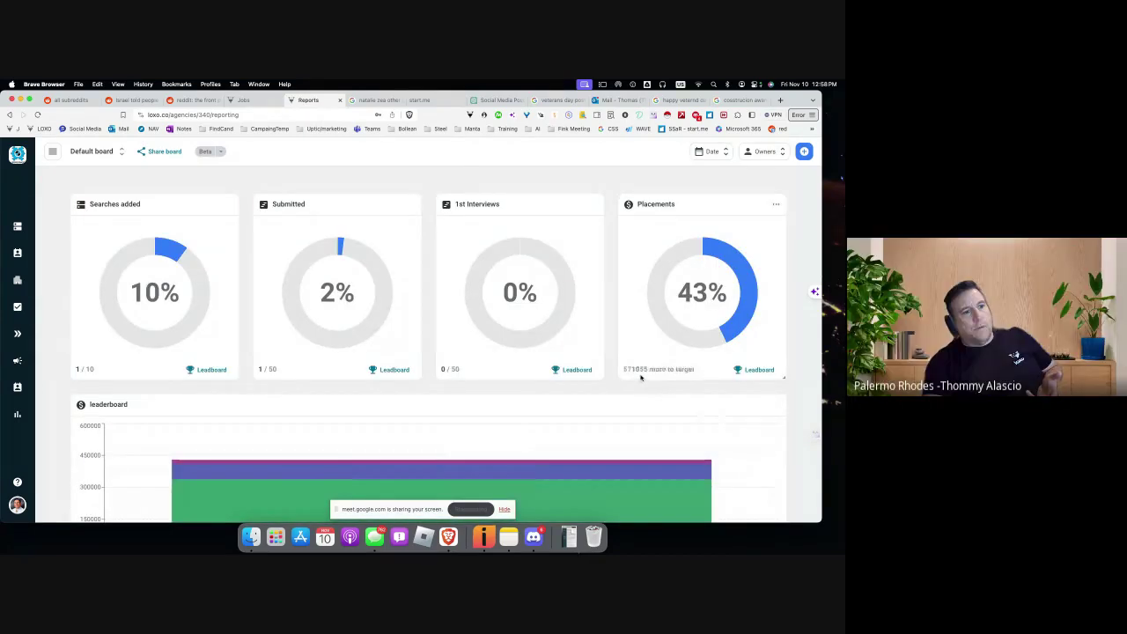
{"action": "left_click", "coordinate": [748, 370]}
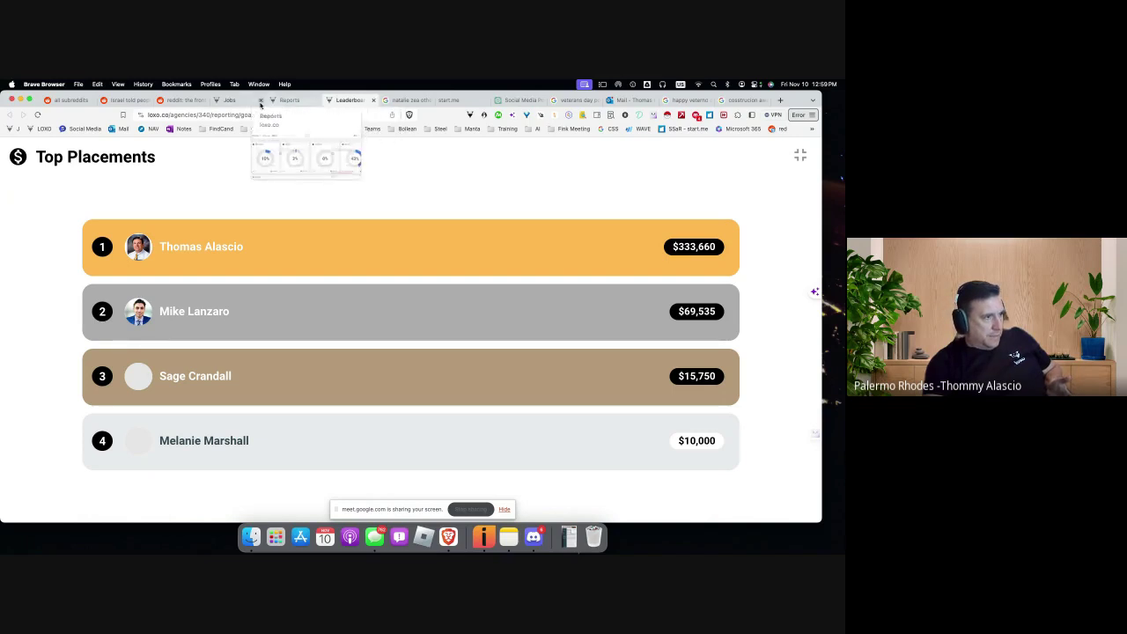
- Return to the Reports board and review the detailed records behind the Placements goal, including salary, fee, revenue and search type
{"action": "left_click", "coordinate": [290, 100]}
{"action": "left_click", "coordinate": [698, 291]}
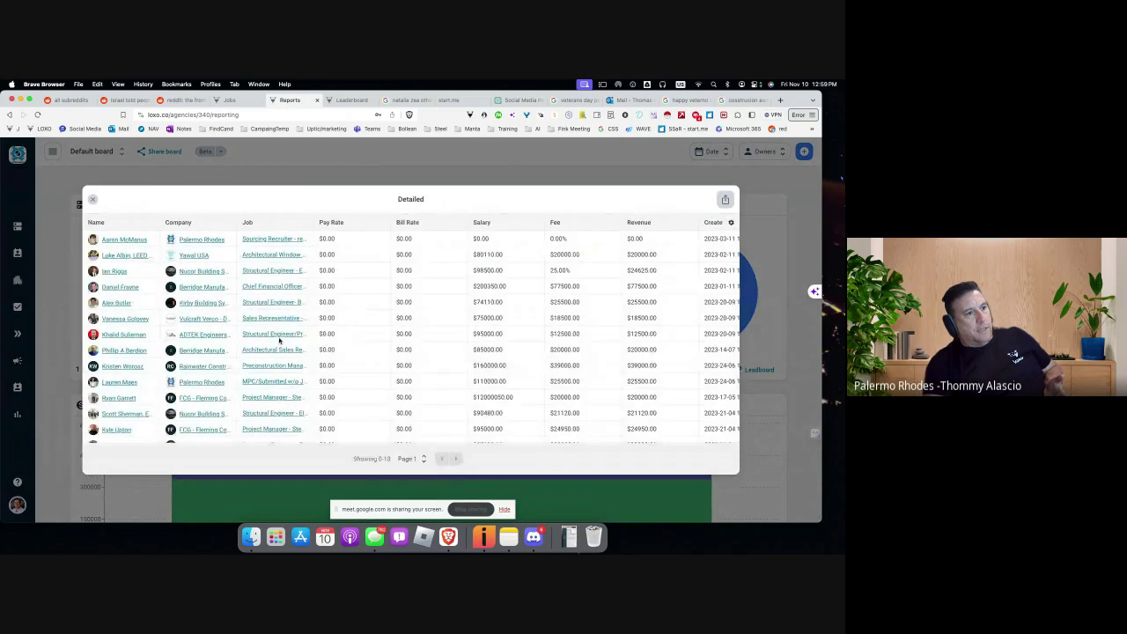
{"action": "scroll", "coordinate": [280, 340], "scroll_direction": "down", "scroll_amount": 2}
{"action": "scroll", "coordinate": [280, 340], "scroll_direction": "up", "scroll_amount": 2}
{"action": "scroll", "coordinate": [220, 335], "scroll_direction": "down", "scroll_amount": 5}
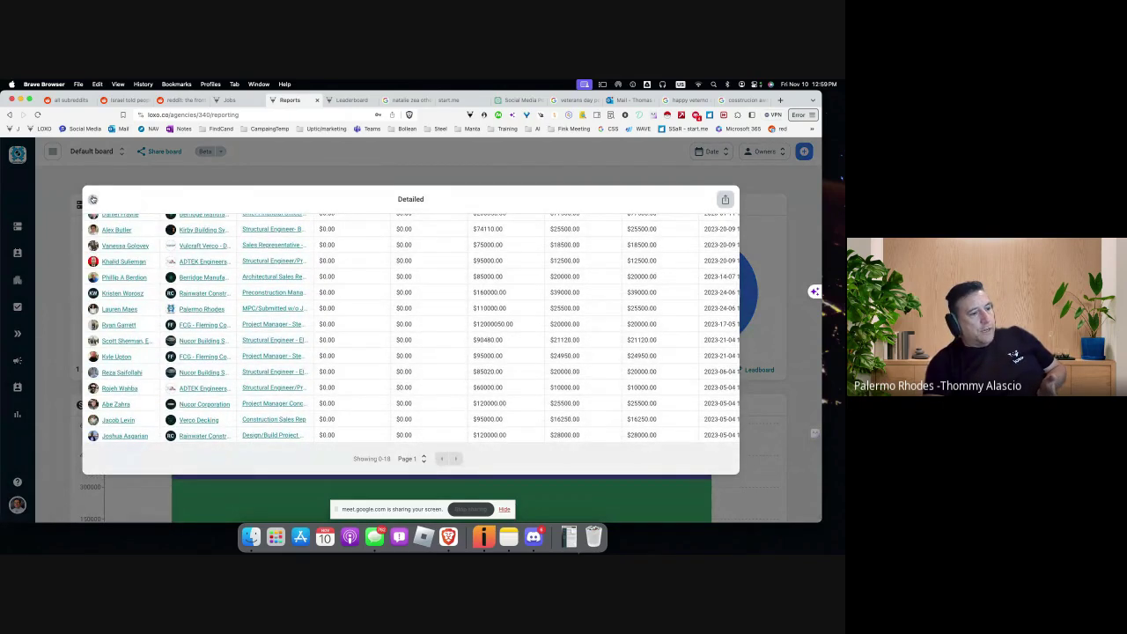
{"action": "scroll", "coordinate": [187, 278], "scroll_direction": "up", "scroll_amount": 2}
{"action": "scroll", "coordinate": [189, 285], "scroll_direction": "right", "scroll_amount": 3}
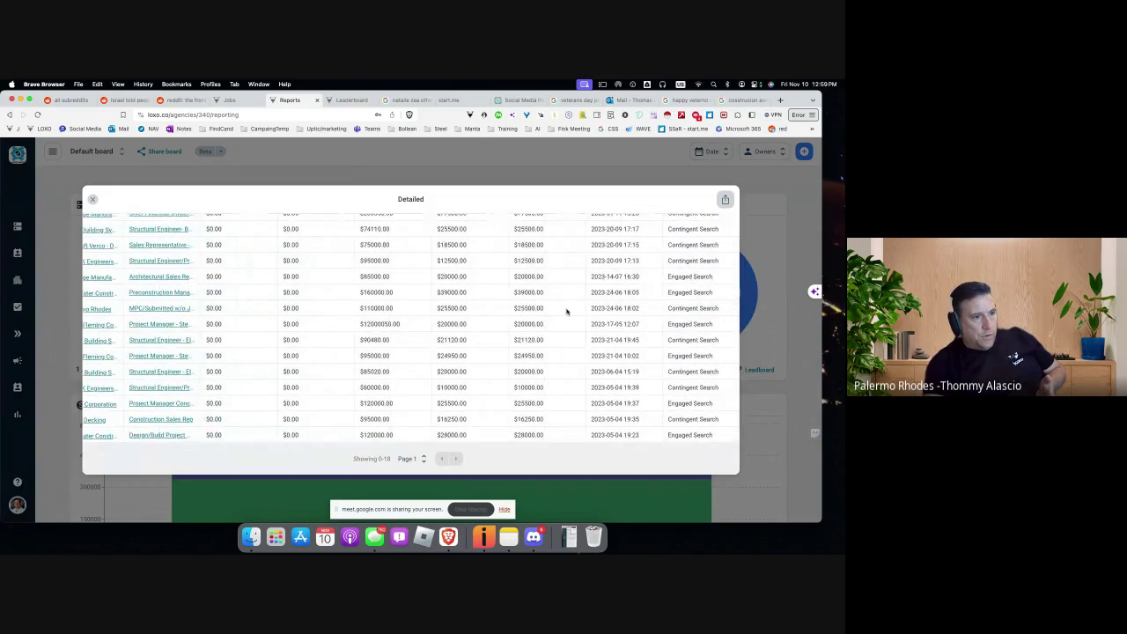
{"action": "scroll", "coordinate": [566, 312], "scroll_direction": "up", "scroll_amount": 3}
{"action": "scroll", "coordinate": [306, 259], "scroll_direction": "left", "scroll_amount": 3}
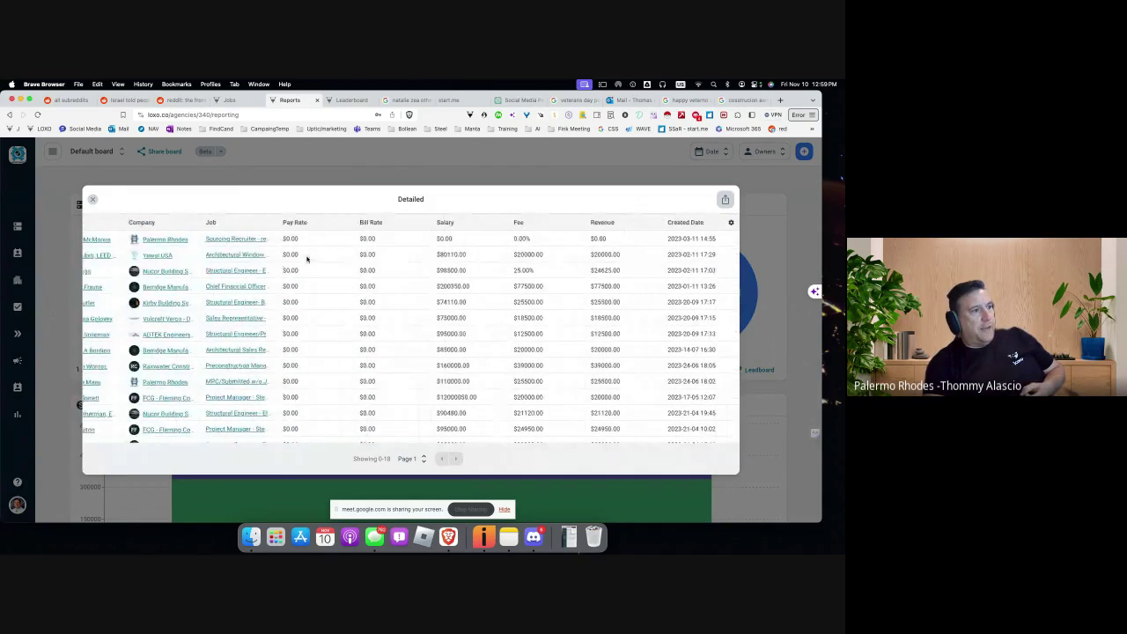
{"action": "left_click", "coordinate": [92, 200]}
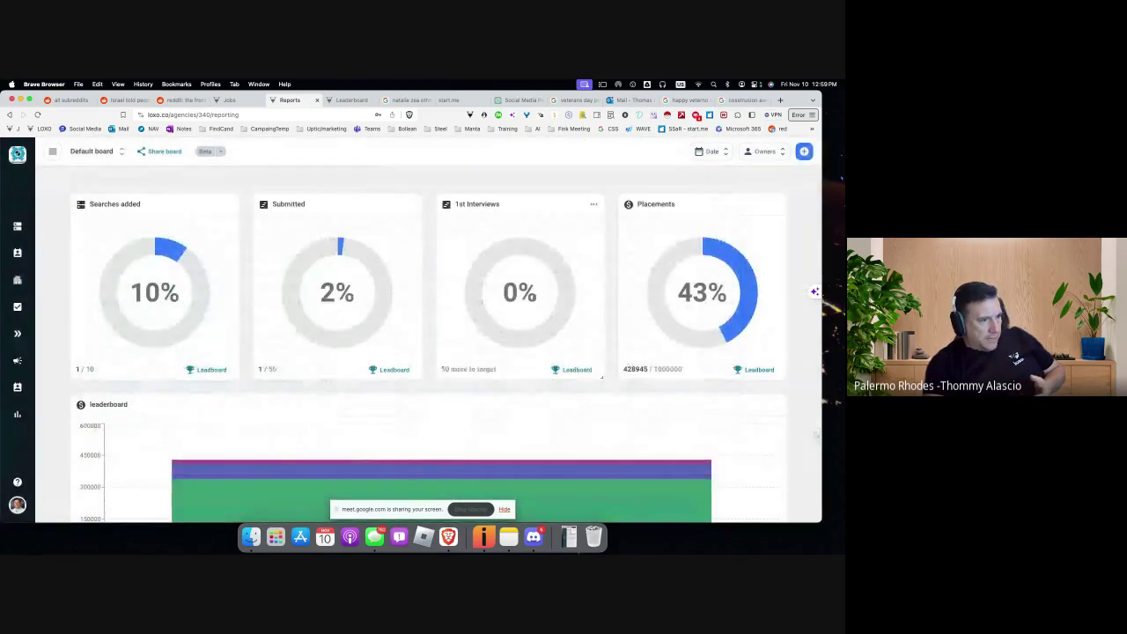
- Look through the default board's goals and charts, from Searches added to Placements by date, the stage funnel and Full Time Revenue
{"action": "scroll", "coordinate": [423, 366], "scroll_direction": "down", "scroll_amount": 5}
{"action": "scroll", "coordinate": [422, 365], "scroll_direction": "down", "scroll_amount": 5}
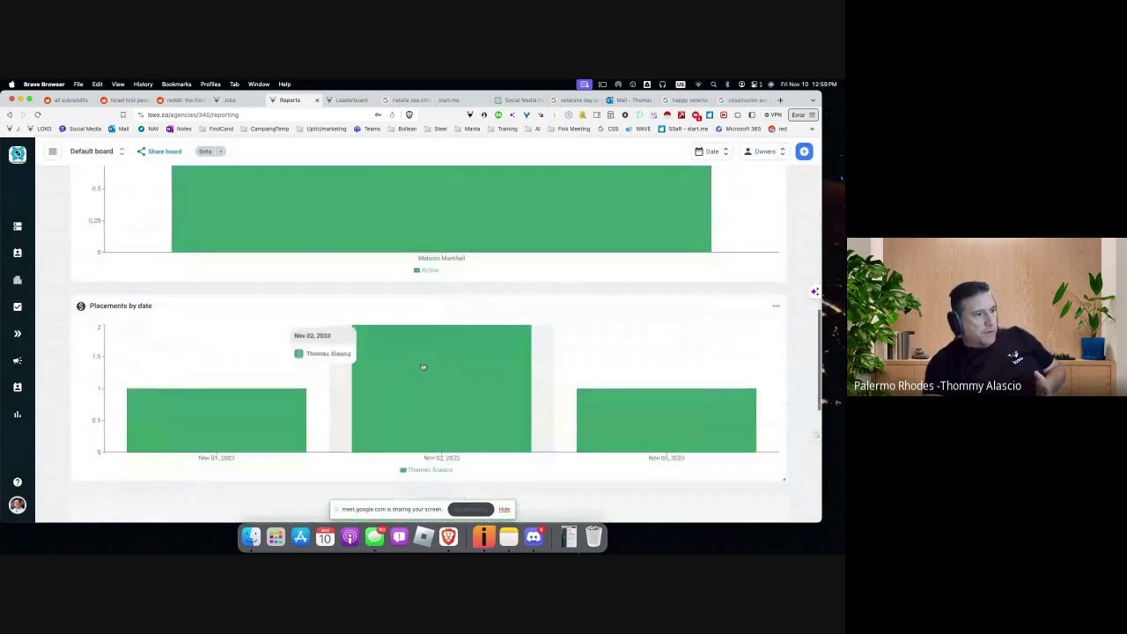
{"action": "scroll", "coordinate": [422, 366], "scroll_direction": "down", "scroll_amount": 5}
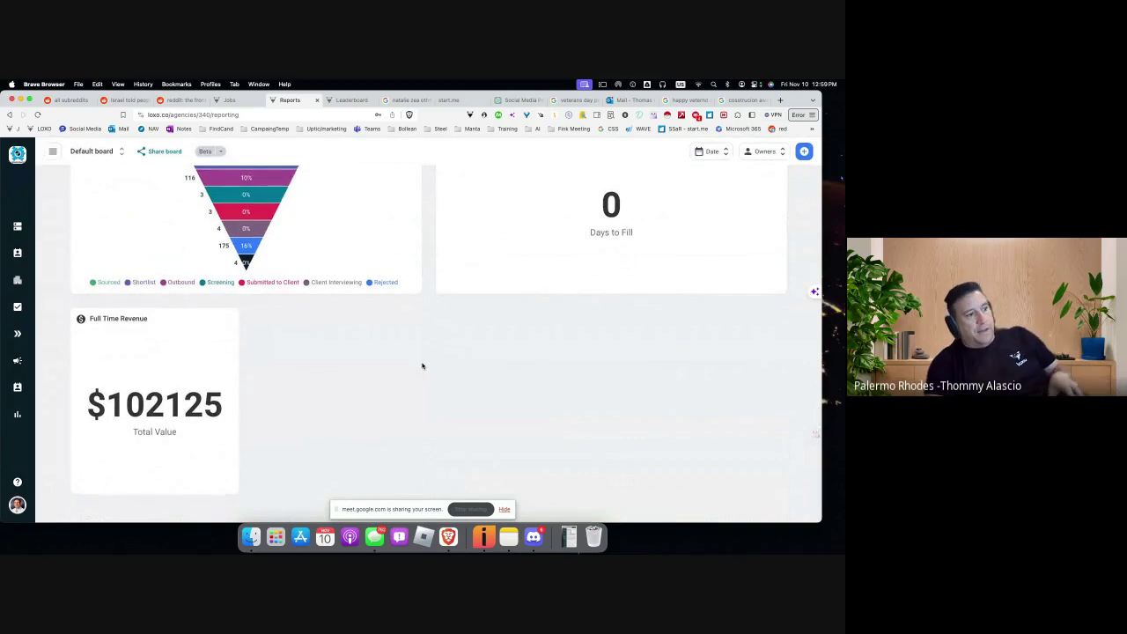
{"action": "scroll", "coordinate": [423, 365], "scroll_direction": "up", "scroll_amount": 10}
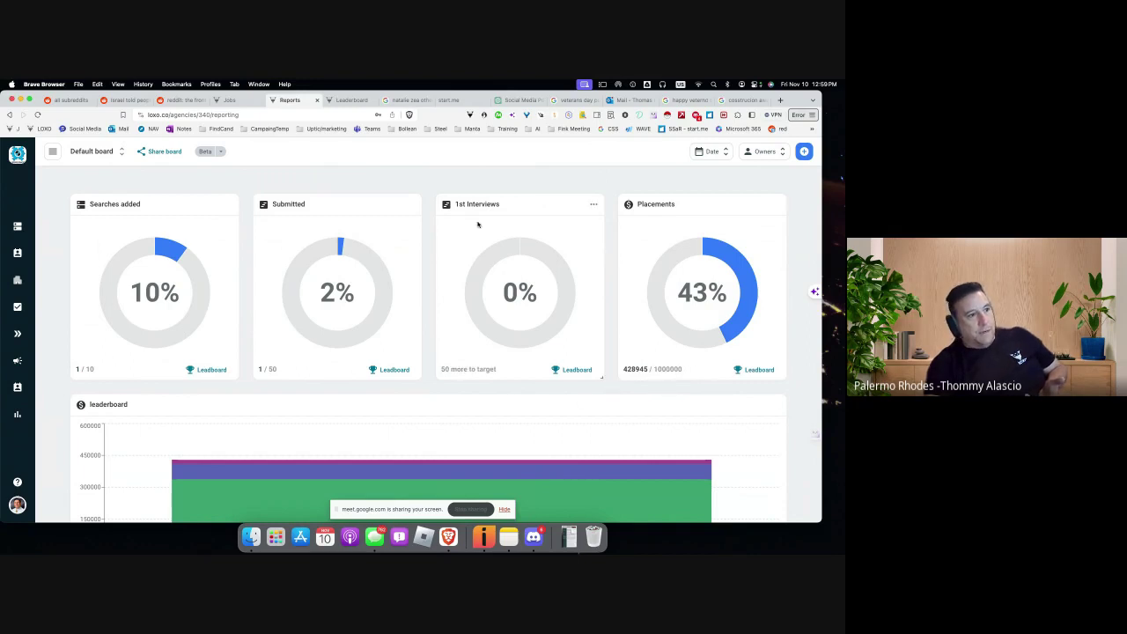
{"action": "scroll", "coordinate": [506, 386], "scroll_direction": "down", "scroll_amount": 1}
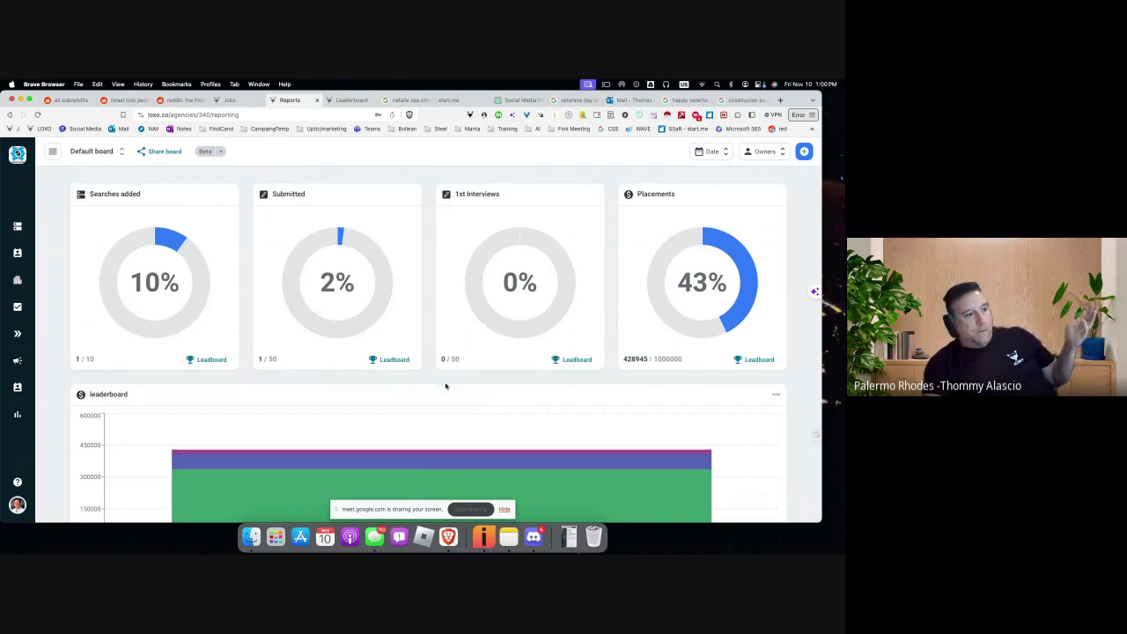
{"action": "scroll", "coordinate": [480, 371], "scroll_direction": "down", "scroll_amount": 2}
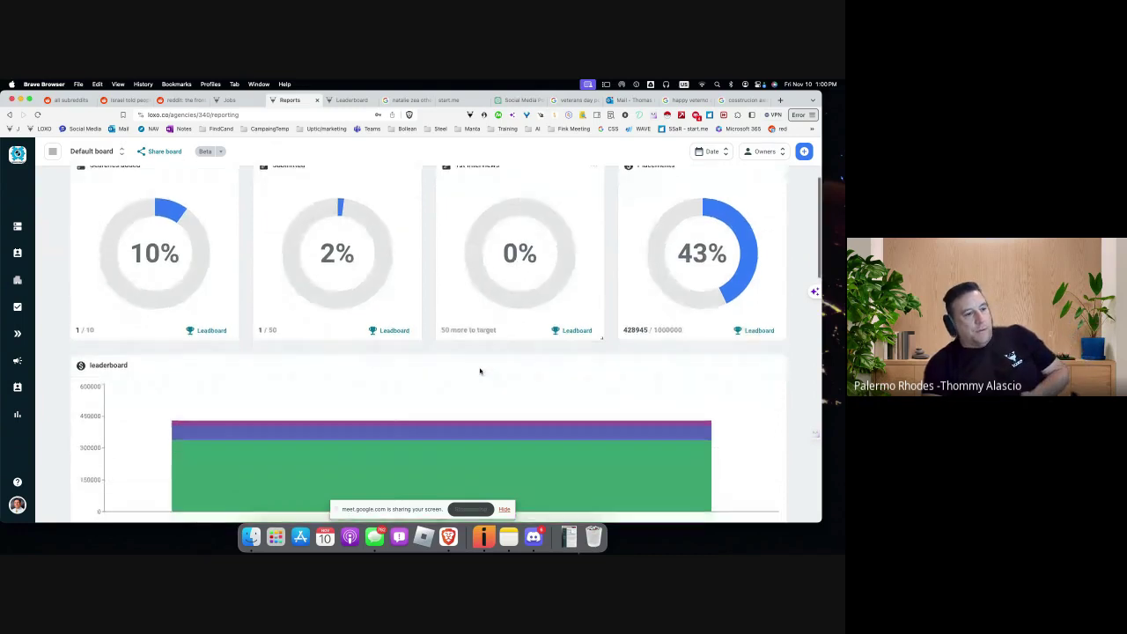
{"action": "scroll", "coordinate": [479, 371], "scroll_direction": "up", "scroll_amount": 1}
{"action": "scroll", "coordinate": [479, 371], "scroll_direction": "up", "scroll_amount": 1}
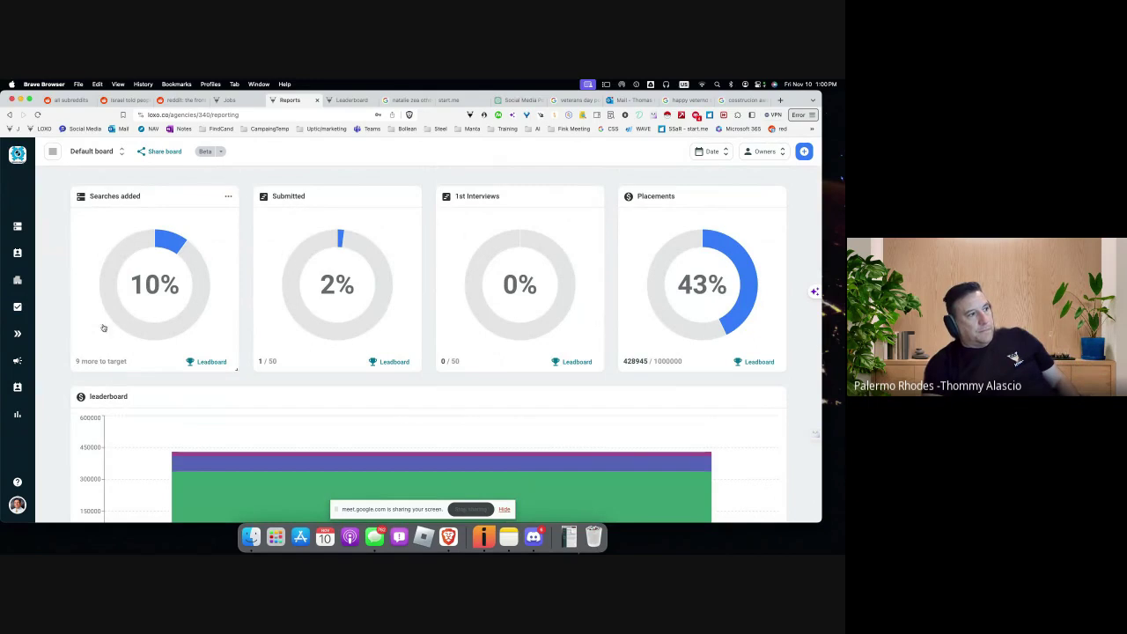
- Open the Calls made report from the list of all reports and goals
{"action": "left_click", "coordinate": [52, 152]}
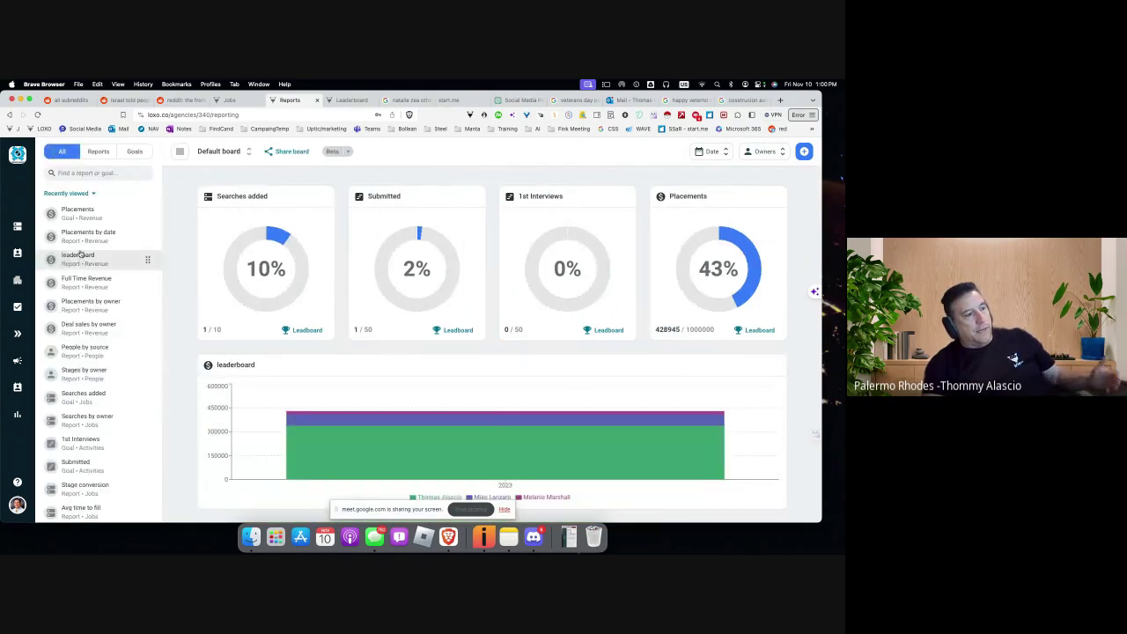
{"action": "scroll", "coordinate": [97, 352], "scroll_direction": "down", "scroll_amount": 3}
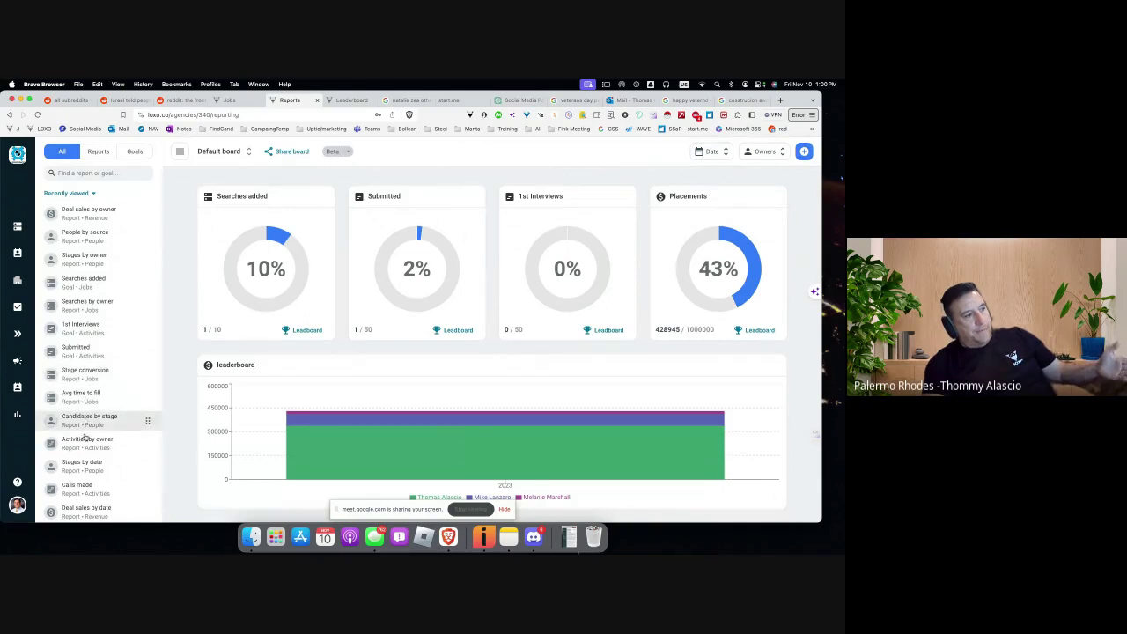
{"action": "left_click", "coordinate": [78, 486]}
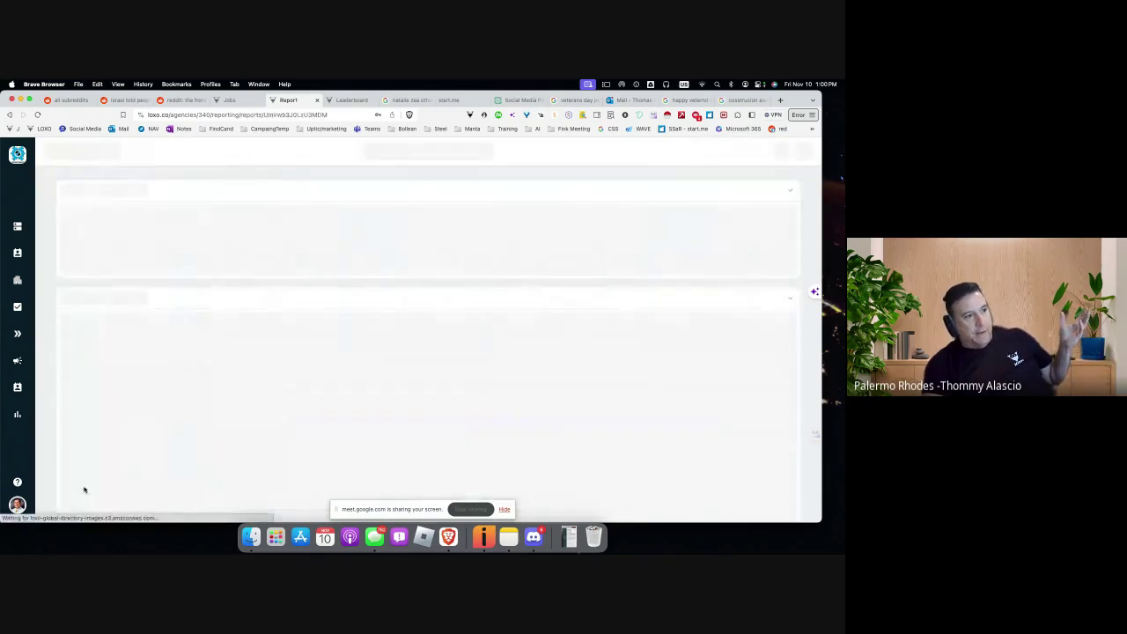
- Examine the Calls made report's date filter, chart of calls grouped by caller, and detailed call table
{"action": "scroll", "coordinate": [342, 348], "scroll_direction": "down", "scroll_amount": 4}
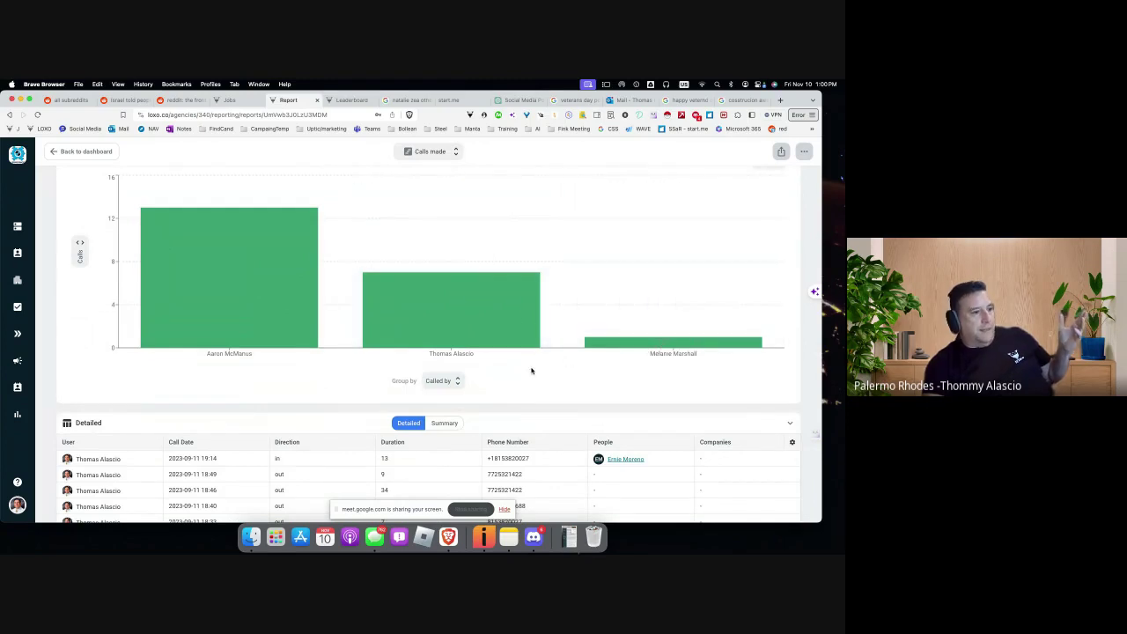
{"action": "scroll", "coordinate": [531, 370], "scroll_direction": "up", "scroll_amount": 3}
{"action": "scroll", "coordinate": [420, 269], "scroll_direction": "down", "scroll_amount": 1}
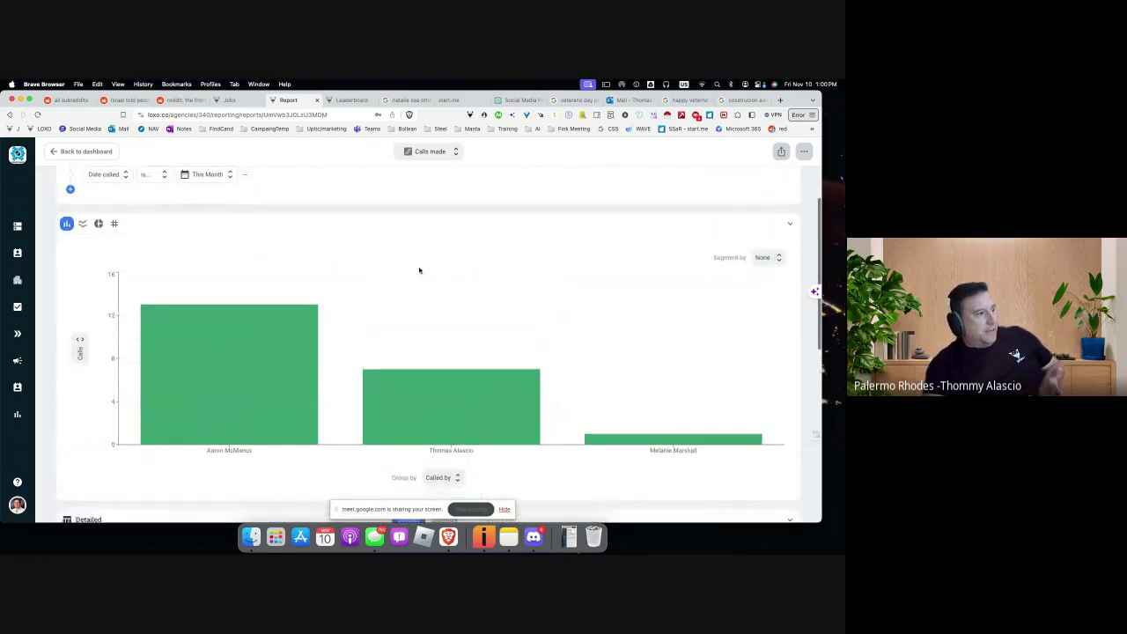
{"action": "scroll", "coordinate": [419, 271], "scroll_direction": "up", "scroll_amount": 3}
{"action": "scroll", "coordinate": [419, 270], "scroll_direction": "down", "scroll_amount": 1}
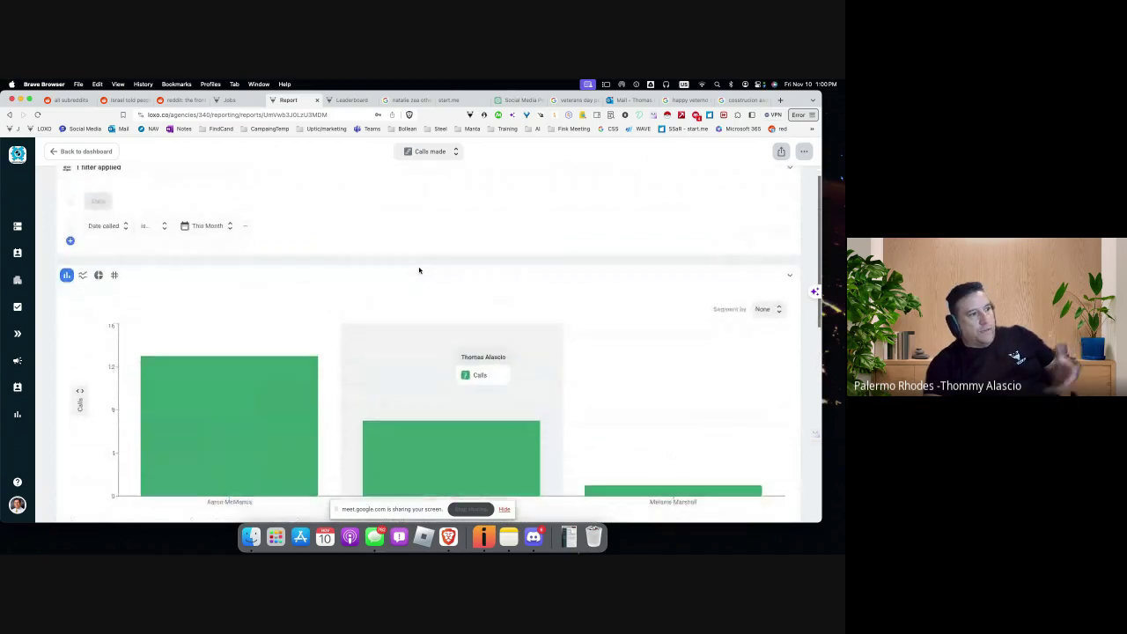
{"action": "scroll", "coordinate": [419, 270], "scroll_direction": "up", "scroll_amount": 2}
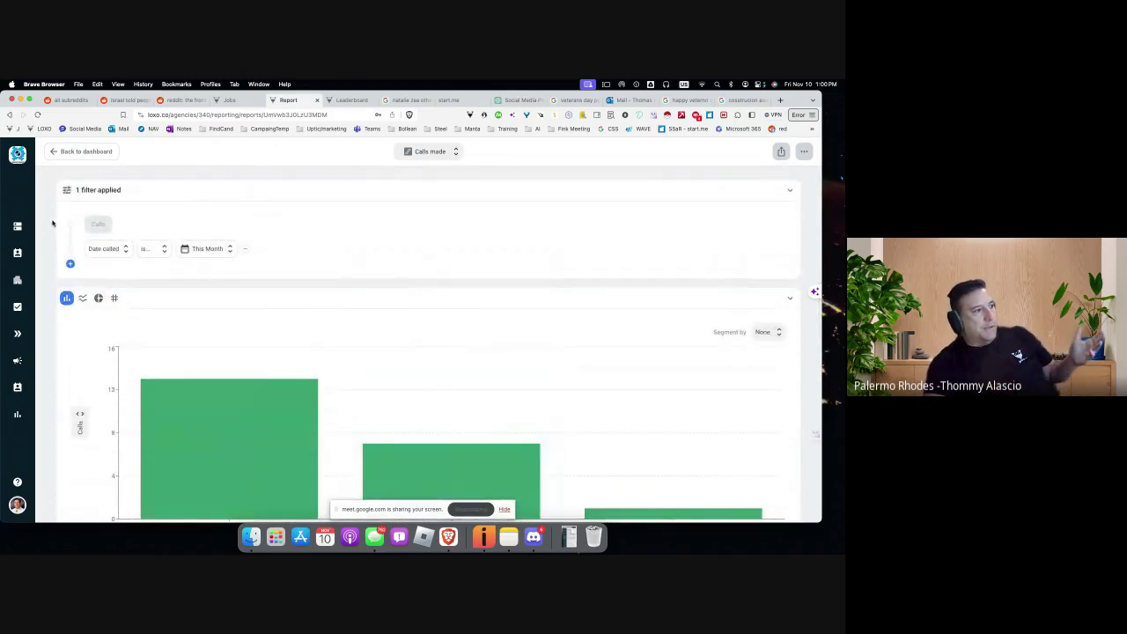
{"action": "scroll", "coordinate": [379, 368], "scroll_direction": "down", "scroll_amount": 1}
{"action": "scroll", "coordinate": [380, 368], "scroll_direction": "down", "scroll_amount": 1}
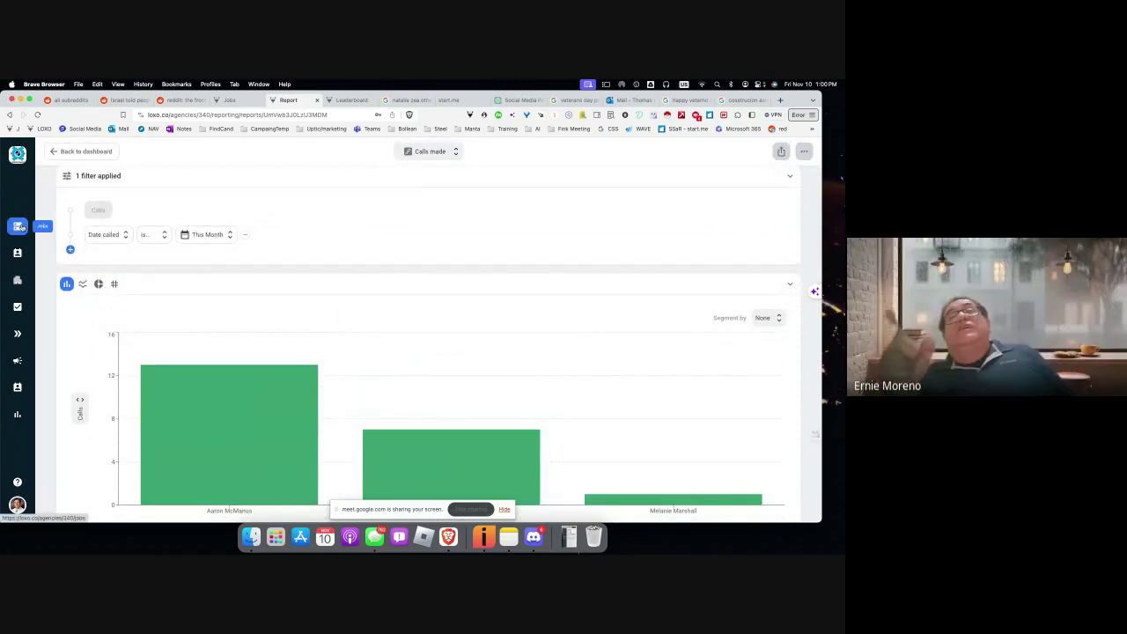
{"action": "scroll", "coordinate": [233, 271], "scroll_direction": "down", "scroll_amount": 1}
{"action": "scroll", "coordinate": [234, 271], "scroll_direction": "down", "scroll_amount": 5}
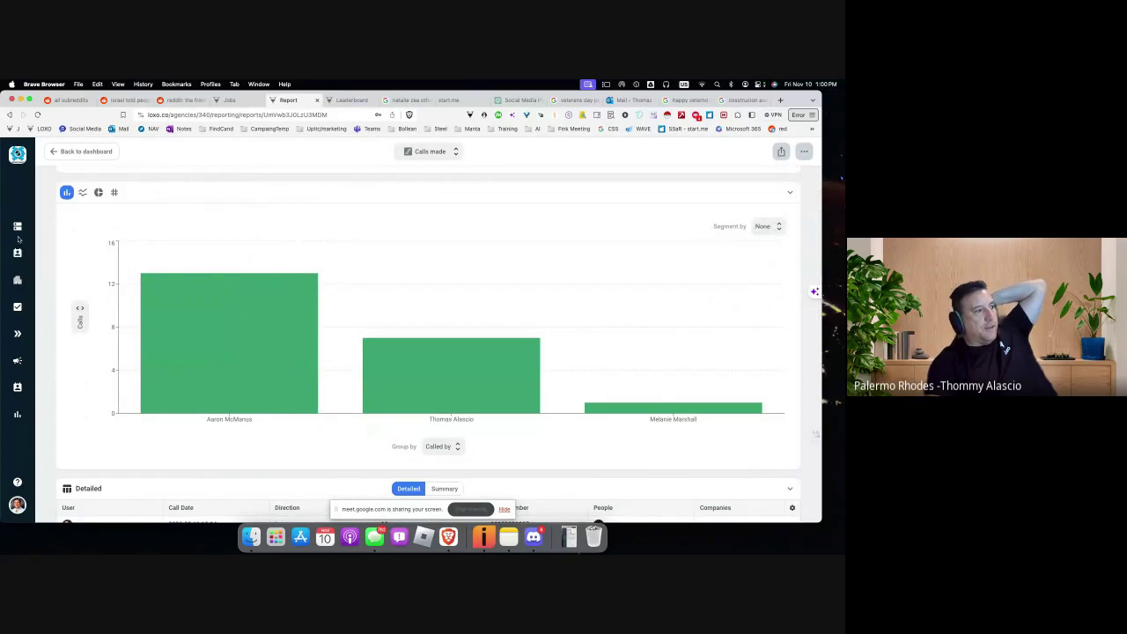
- Go to the Jobs list and open the Settings page from the account options
{"action": "left_click", "coordinate": [18, 226]}
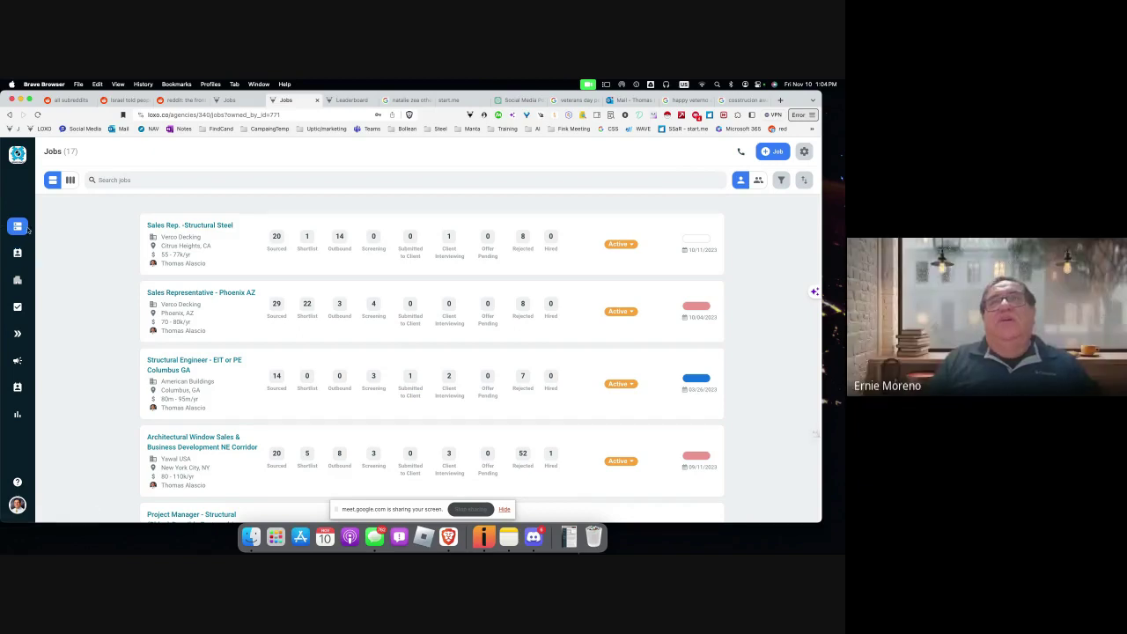
{"action": "left_click", "coordinate": [17, 506]}
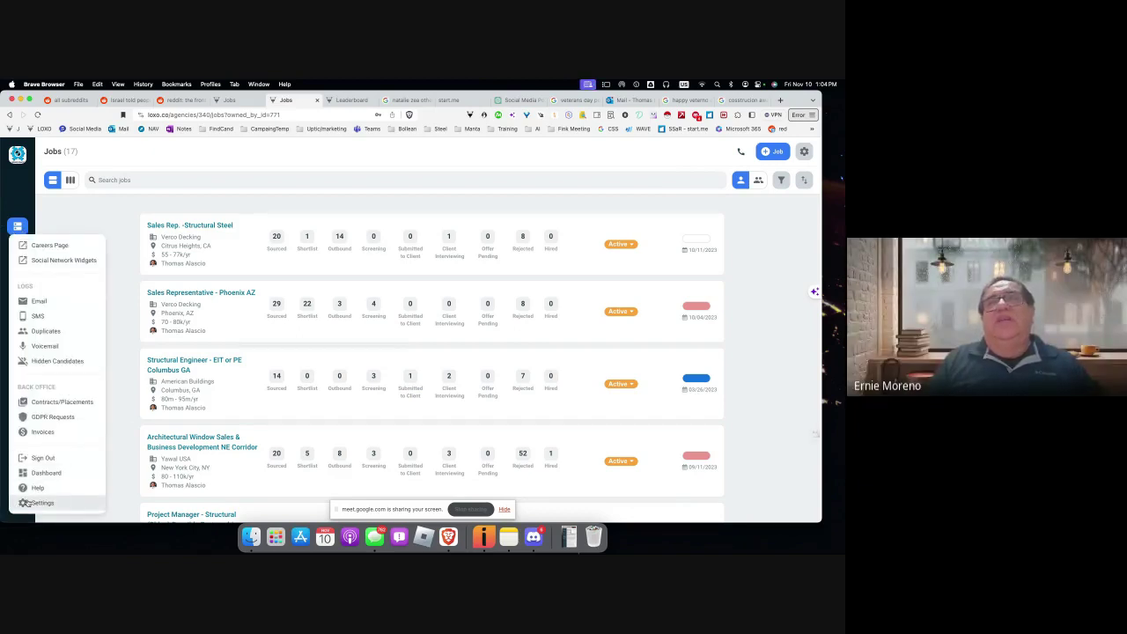
{"action": "left_click", "coordinate": [29, 503]}
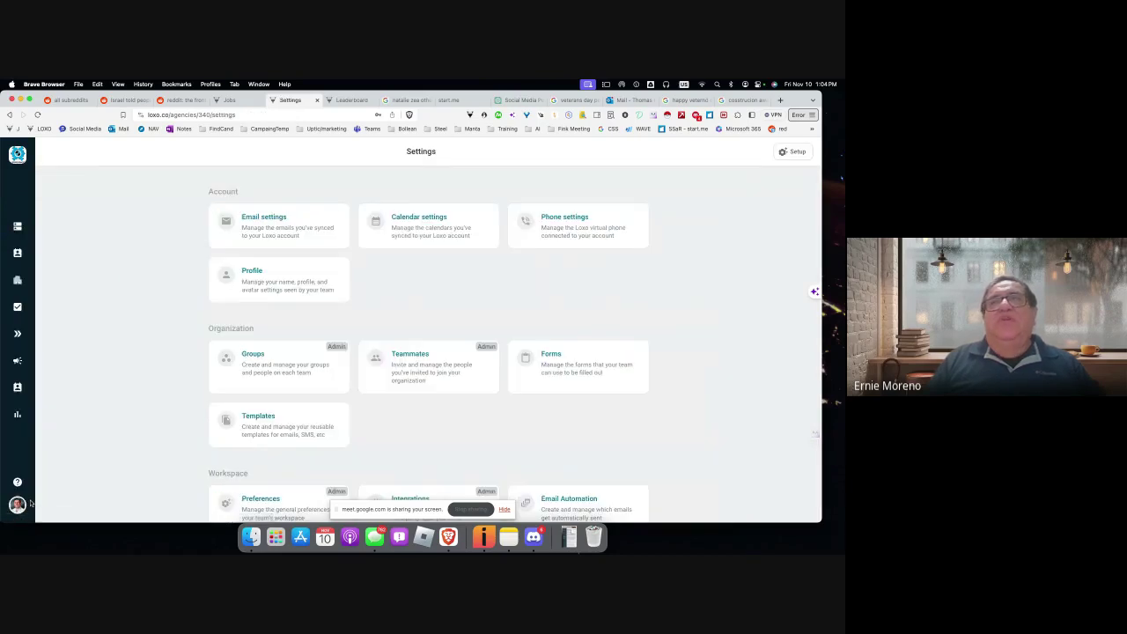